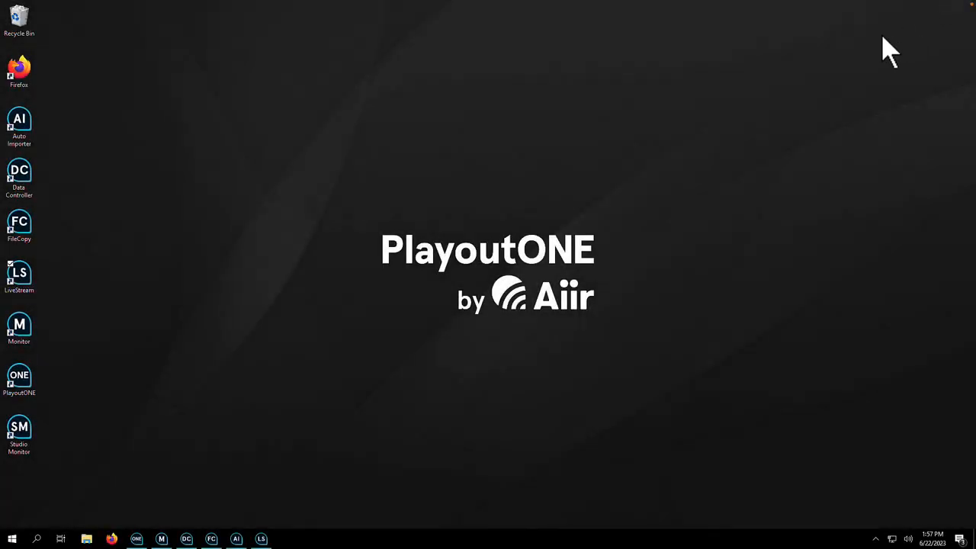
- Search the Media Finder for Lizzo and open her track 'Special' in the Media Editor
click(137, 539)
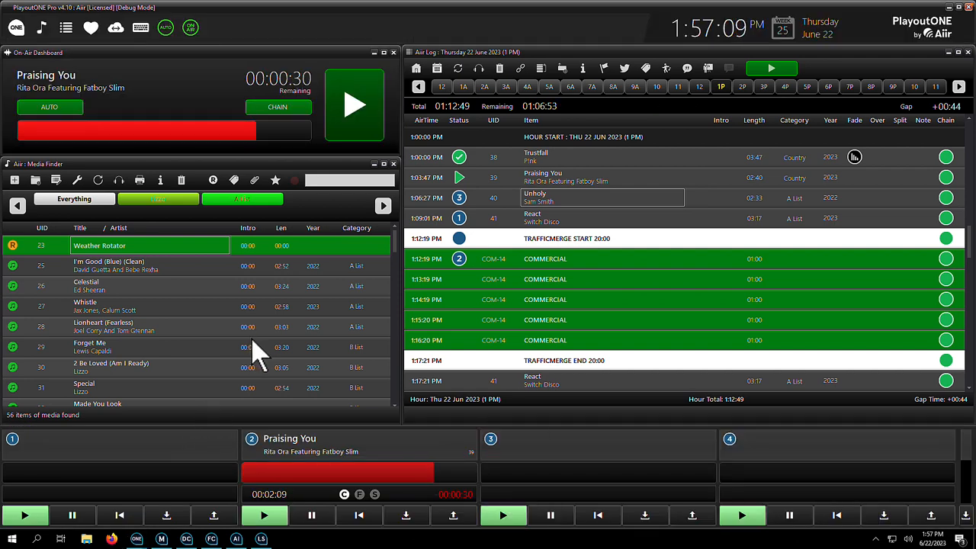
click(345, 181)
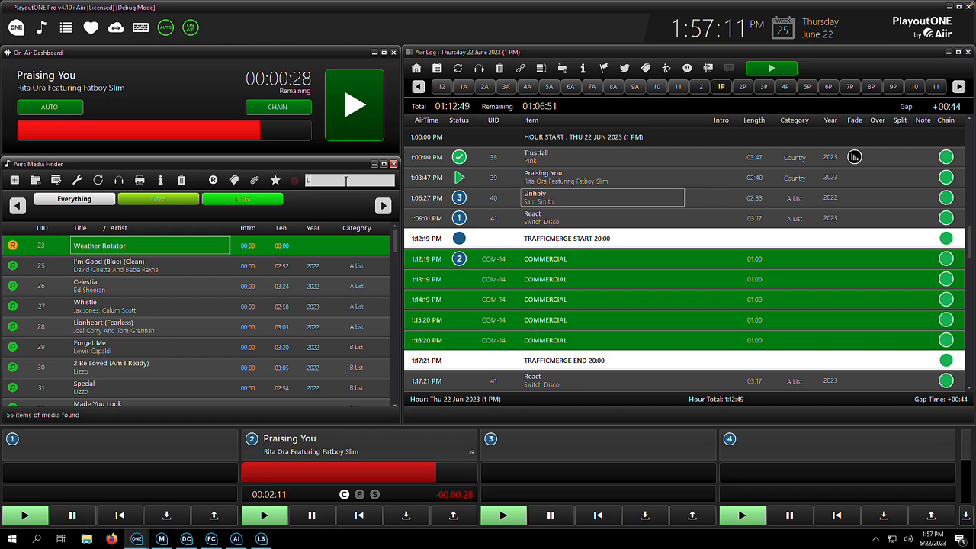
text(izzo)
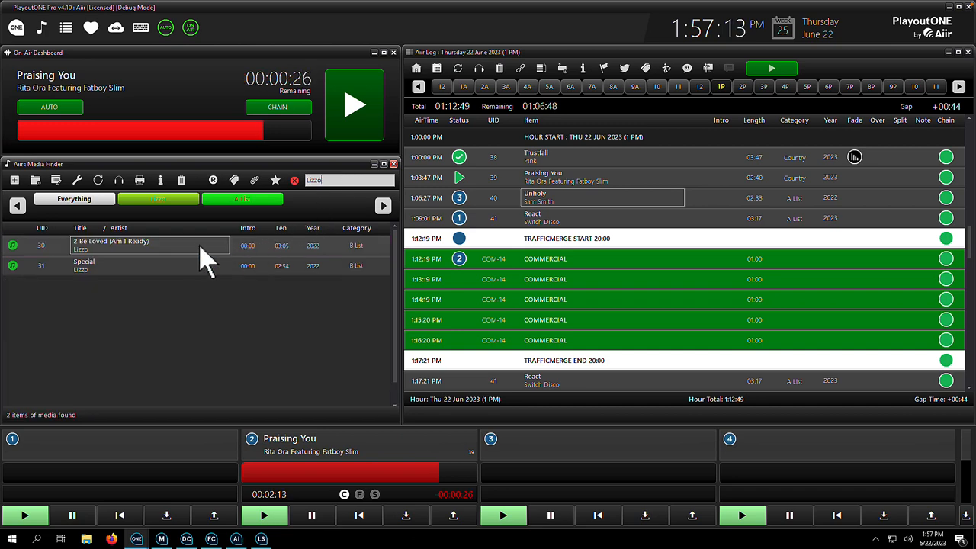
double_click(155, 262)
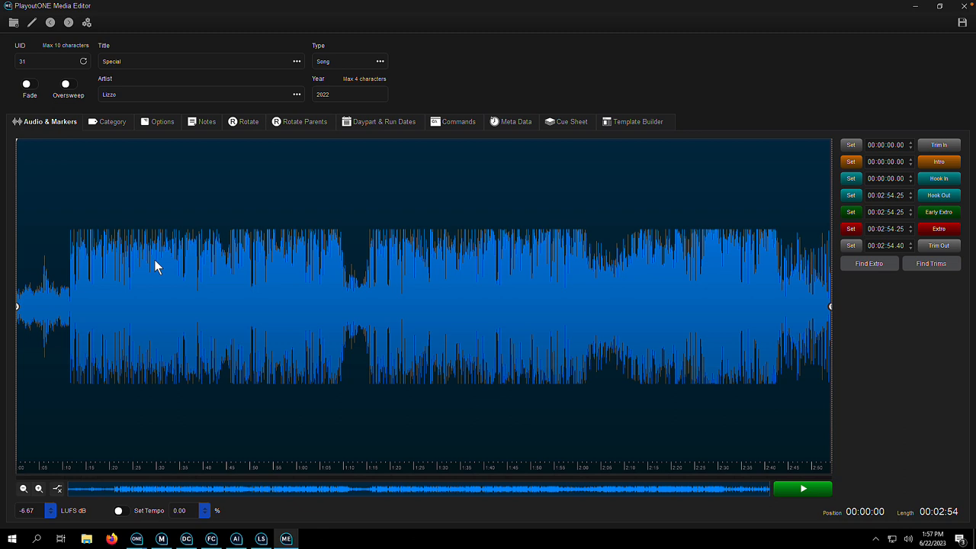
- Change the category of 'Special' from B List to New Songs
click(114, 124)
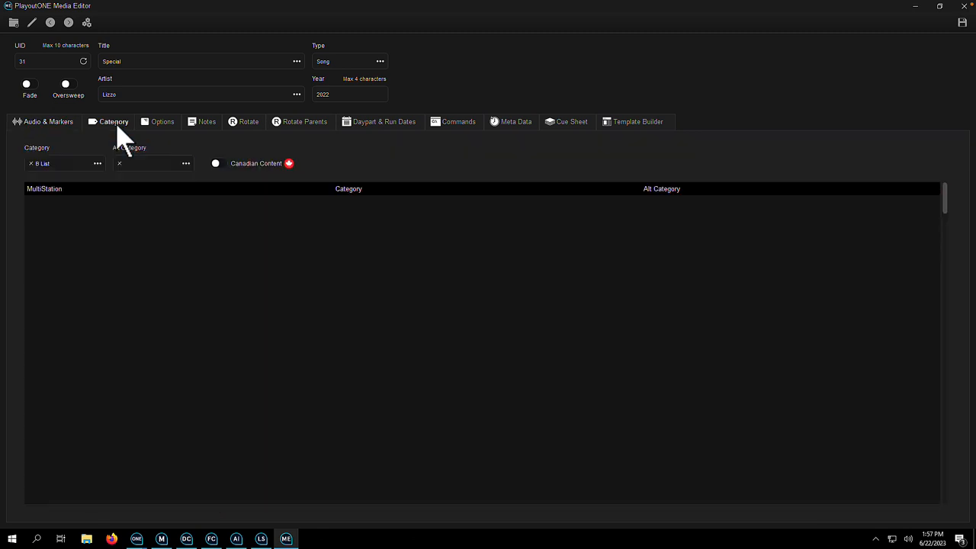
click(98, 163)
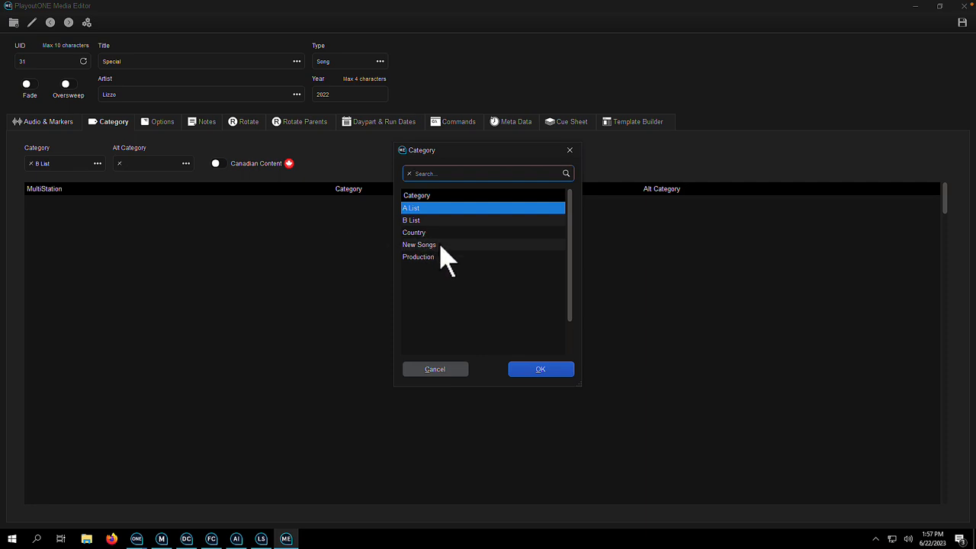
double_click(426, 245)
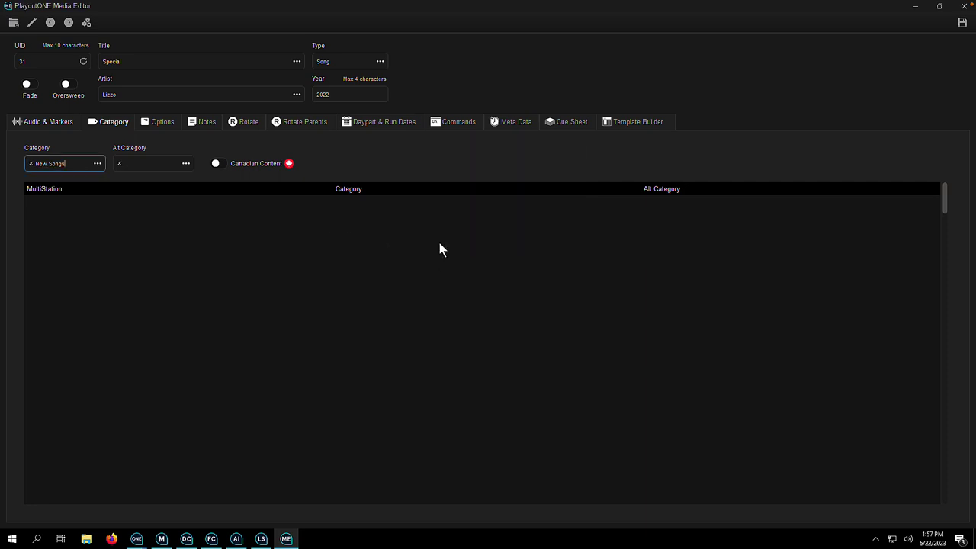
- Review the song's Options, Notes, Rotation, Dayparts, Commands, Metadata, Cue Sheet and Template Builder pages
click(172, 124)
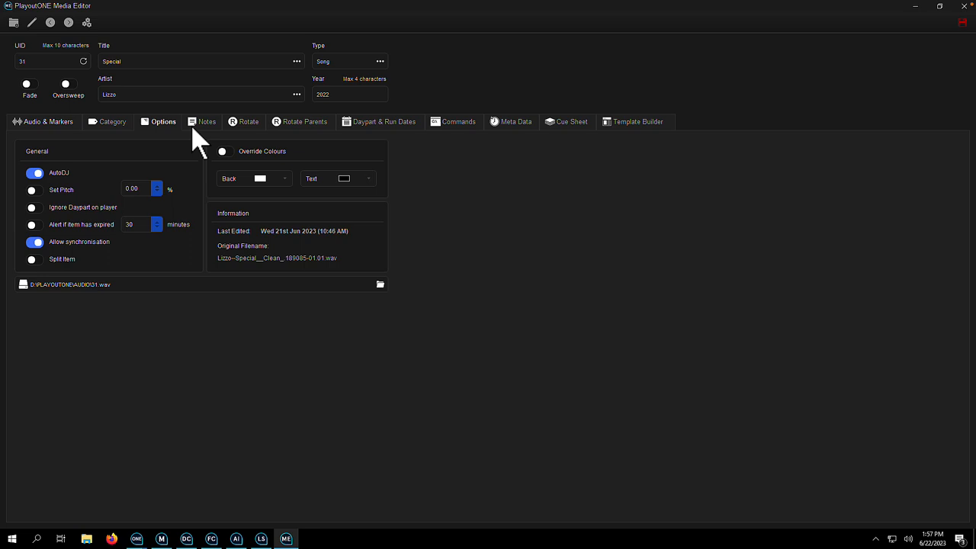
click(202, 123)
click(245, 124)
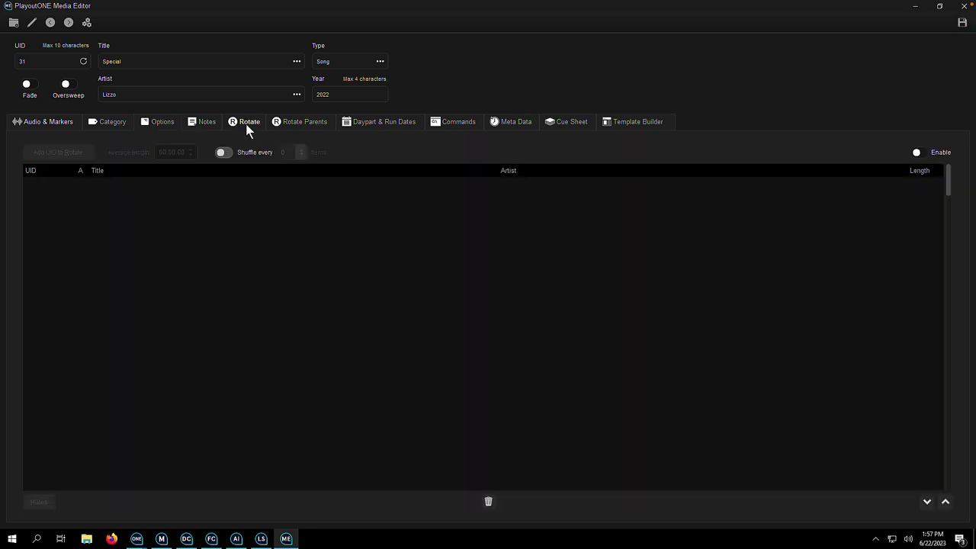
click(302, 123)
click(375, 123)
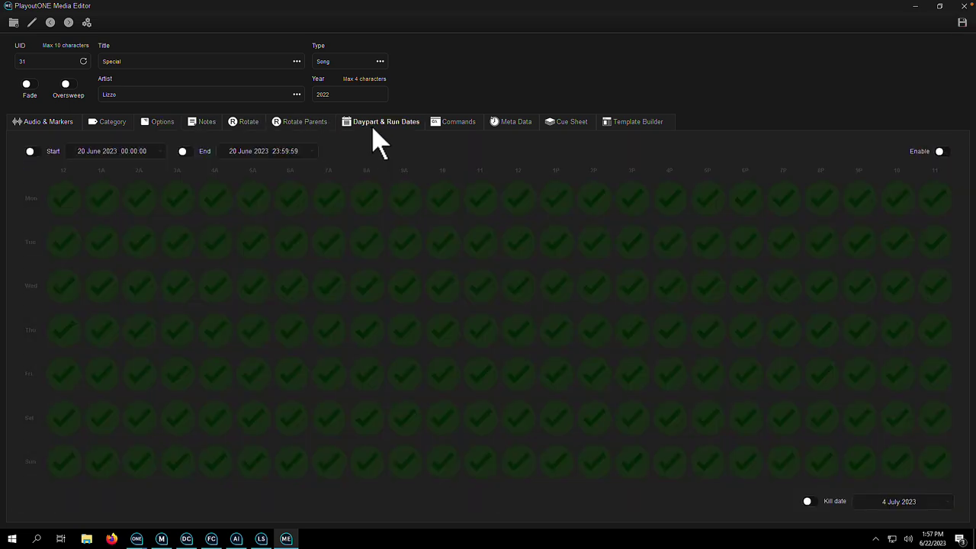
click(456, 123)
click(515, 123)
click(570, 122)
click(619, 122)
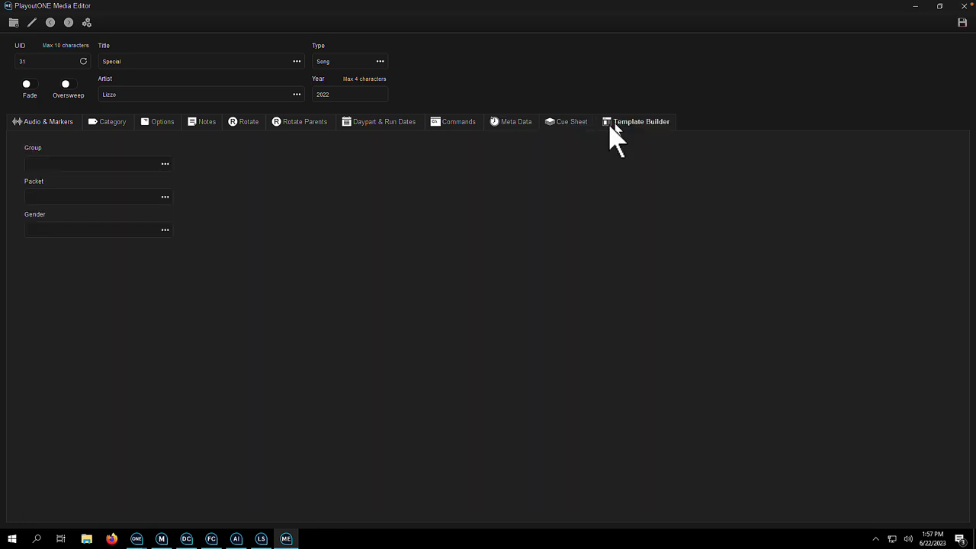
- In the Audio Editor, select a short region near one minute and apply a Fade Out to it
click(32, 22)
drag(418, 255, 455, 255)
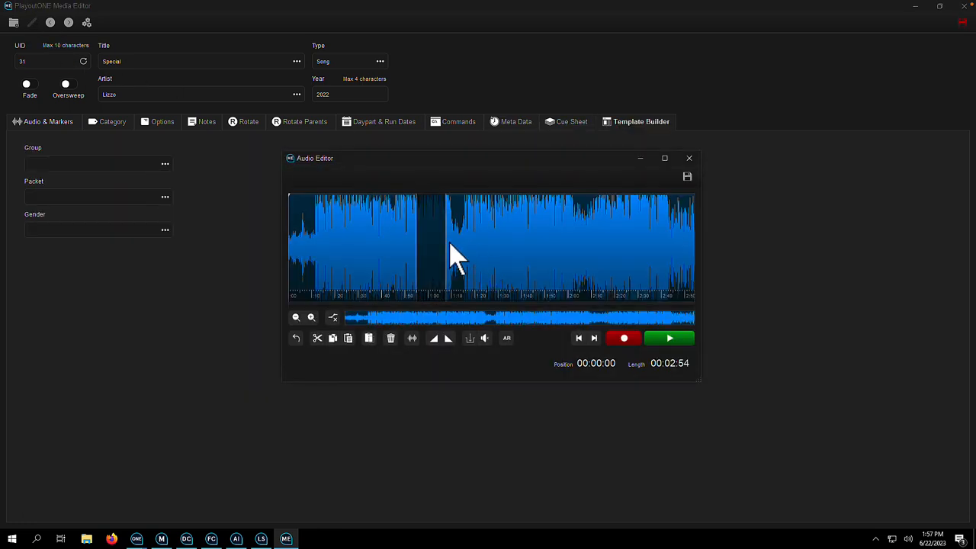
right_click(440, 243)
mouse_move(466, 248)
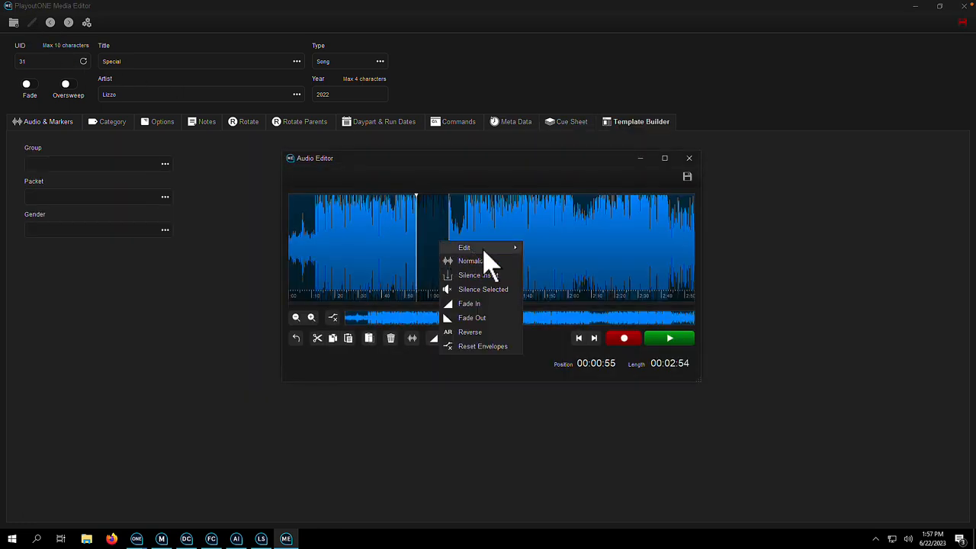
click(497, 317)
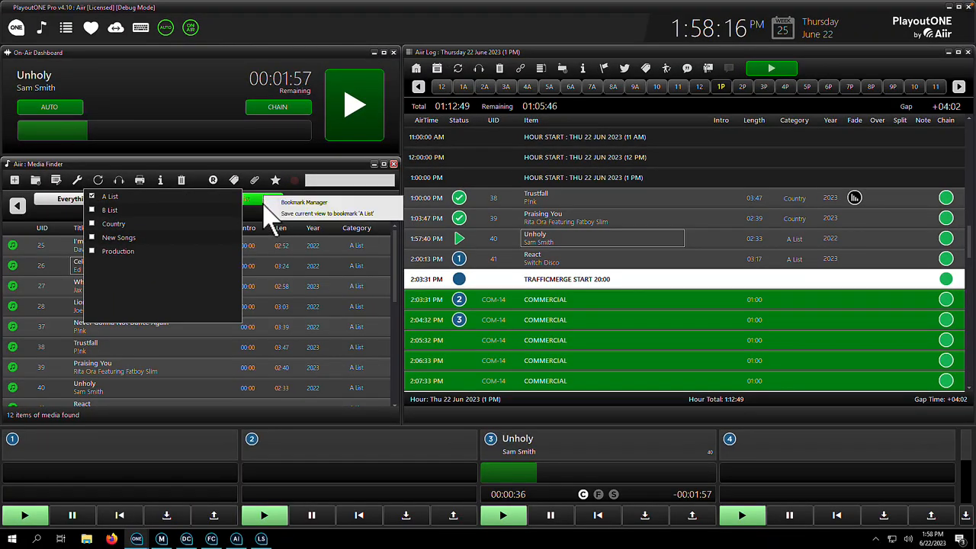
- Filter the media library to the A List songs and add React to the log after Unholy
click(74, 201)
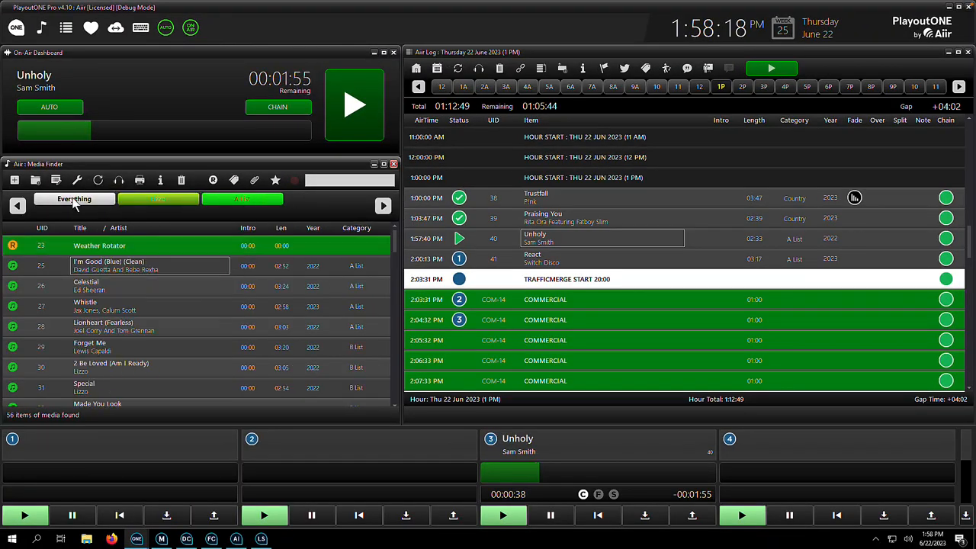
click(260, 201)
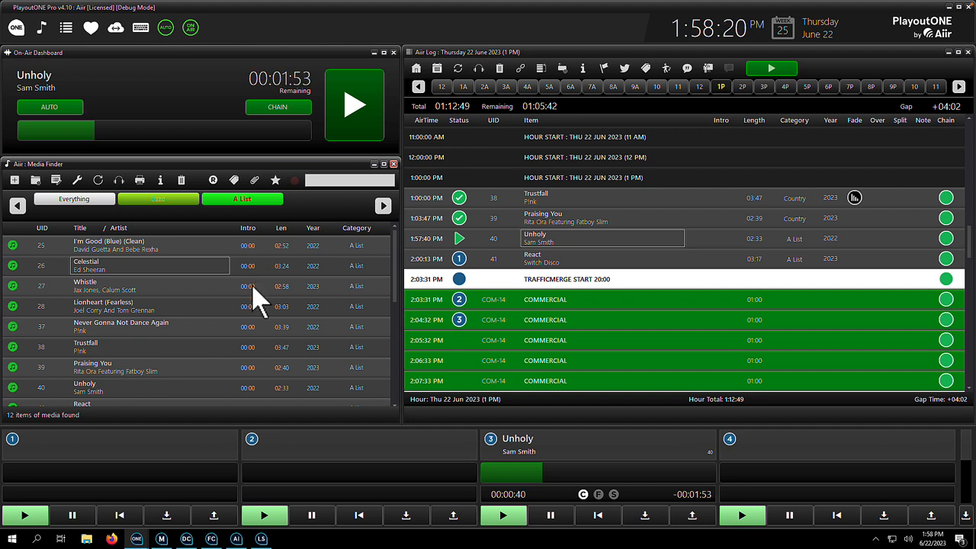
scroll(260, 298, down, 3)
scroll(251, 290, up, 1)
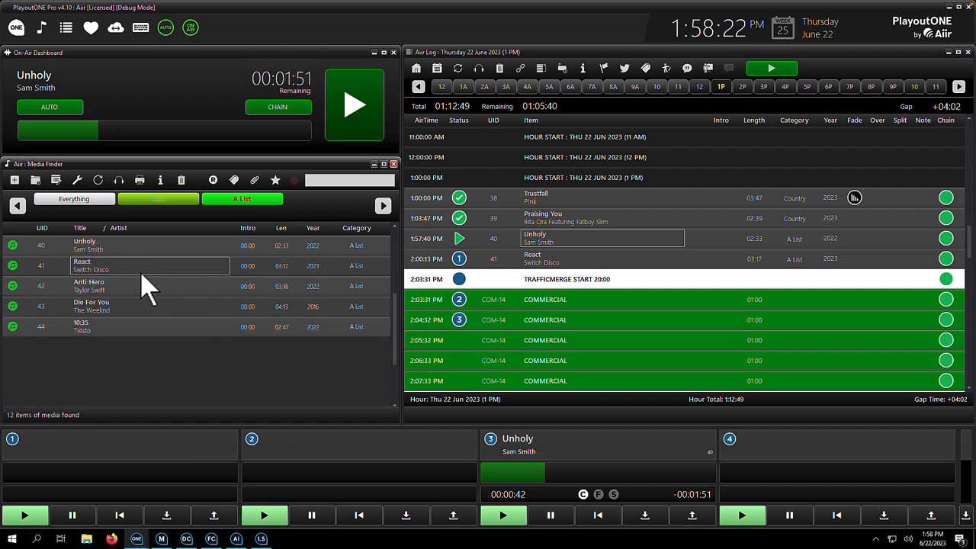
click(164, 269)
drag(526, 279, 577, 260)
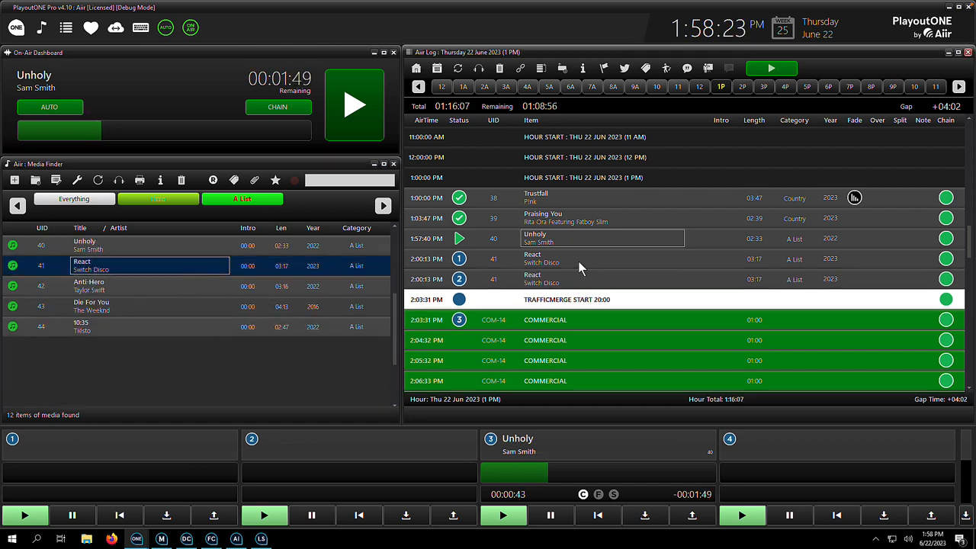
- Remove the duplicate React row from the log with a Hard Delete
click(578, 261)
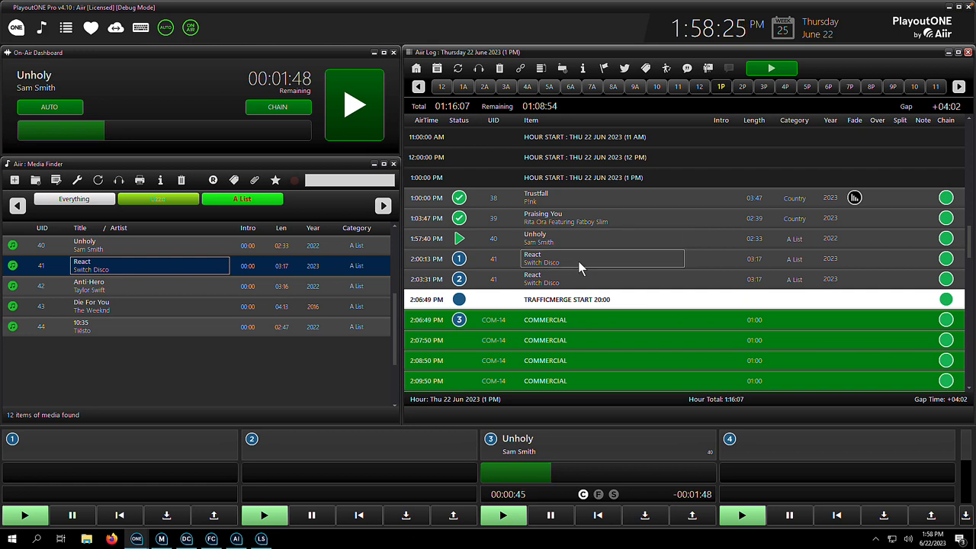
click(500, 68)
right_click(550, 261)
mouse_move(602, 383)
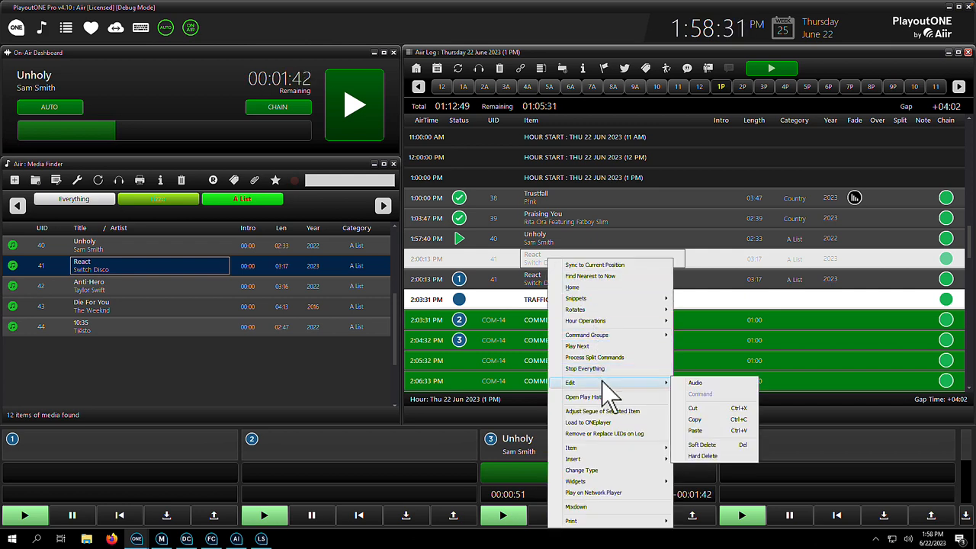
click(721, 456)
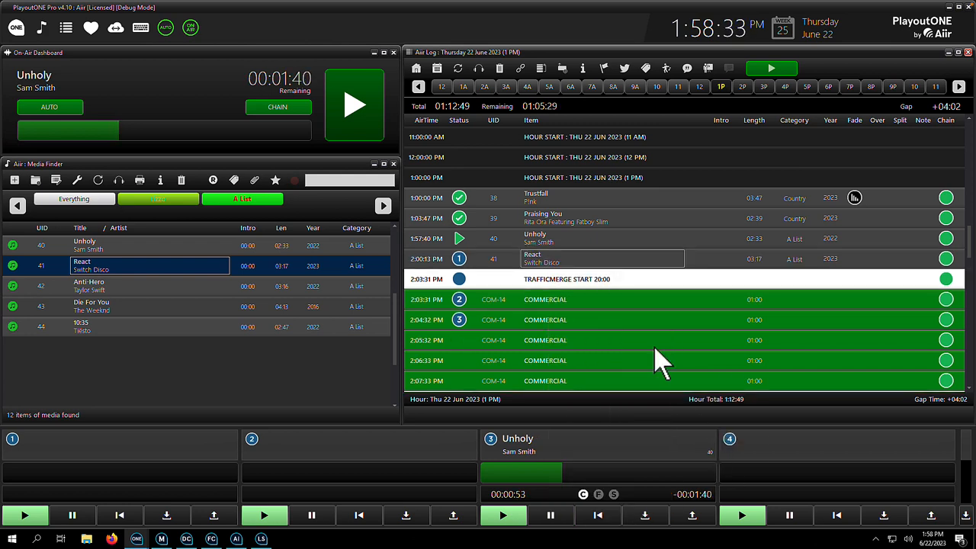
- From the Quick Keys panel, place the Morning Show Promo in the log after Unholy
click(89, 31)
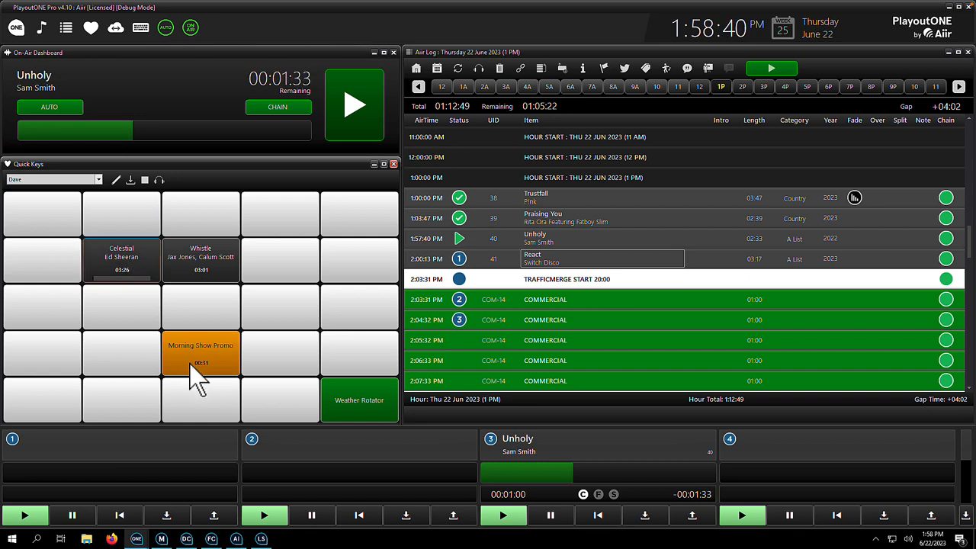
mouse_move(196, 370)
mouse_down()
mouse_move(640, 283)
mouse_move(646, 266)
mouse_up()
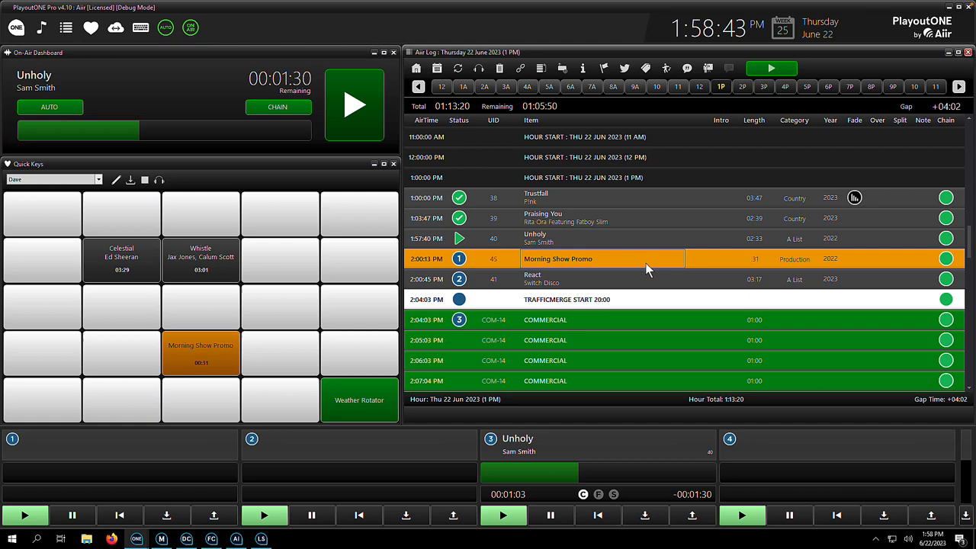
- In the full-screen Segue Editor, start React with the promo and give it a fade-in
double_click(646, 270)
click(384, 163)
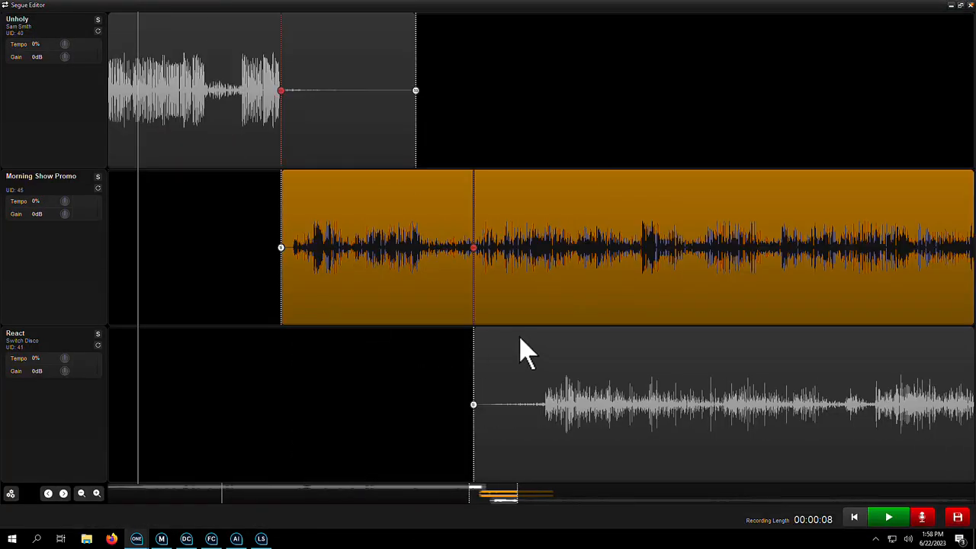
drag(523, 351, 338, 355)
drag(420, 341, 346, 402)
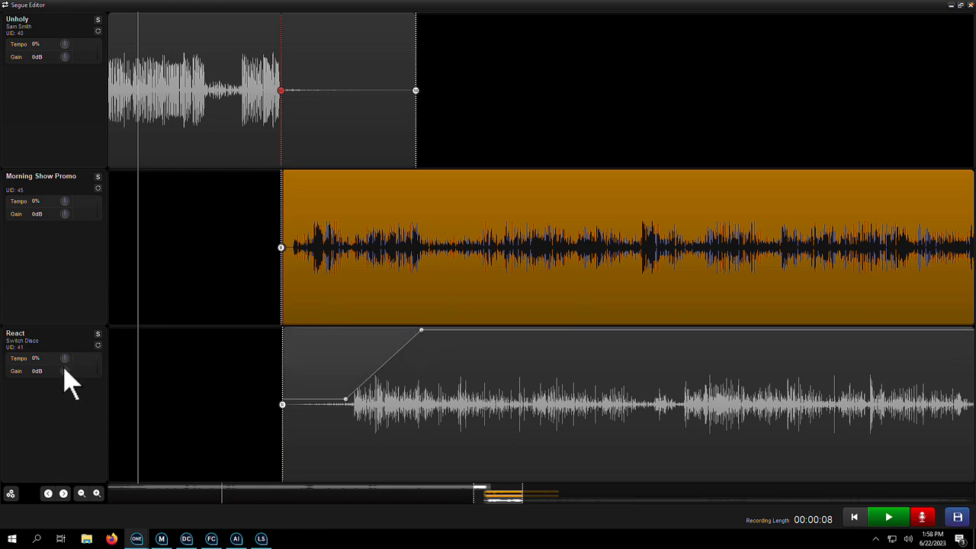
- Raise React's gain by about 2 dB, then record a voice track and keep it in the log
drag(66, 373, 80, 383)
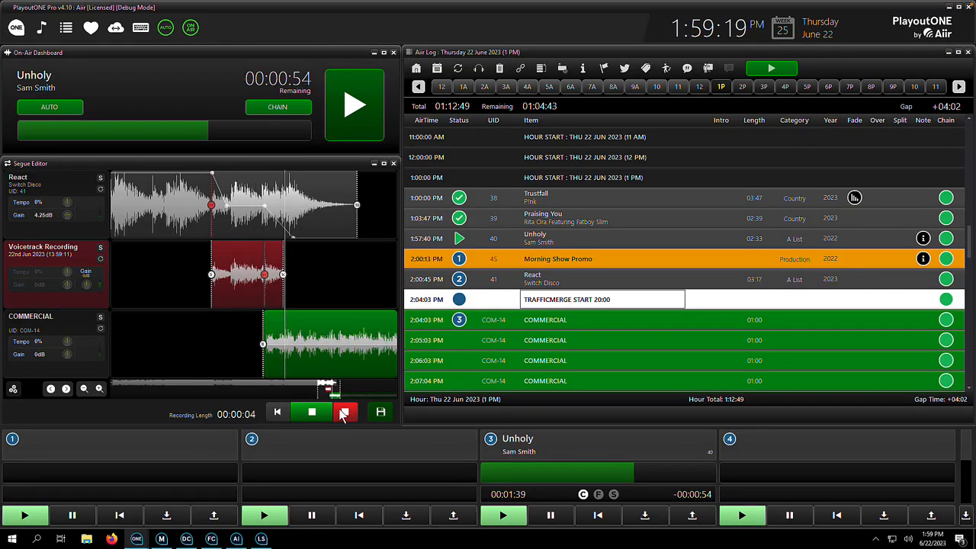
click(343, 412)
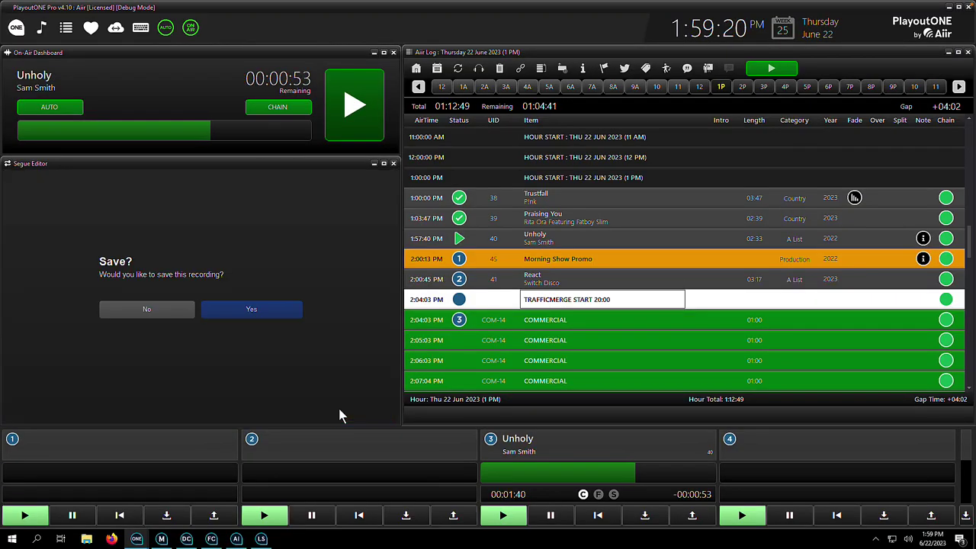
click(253, 310)
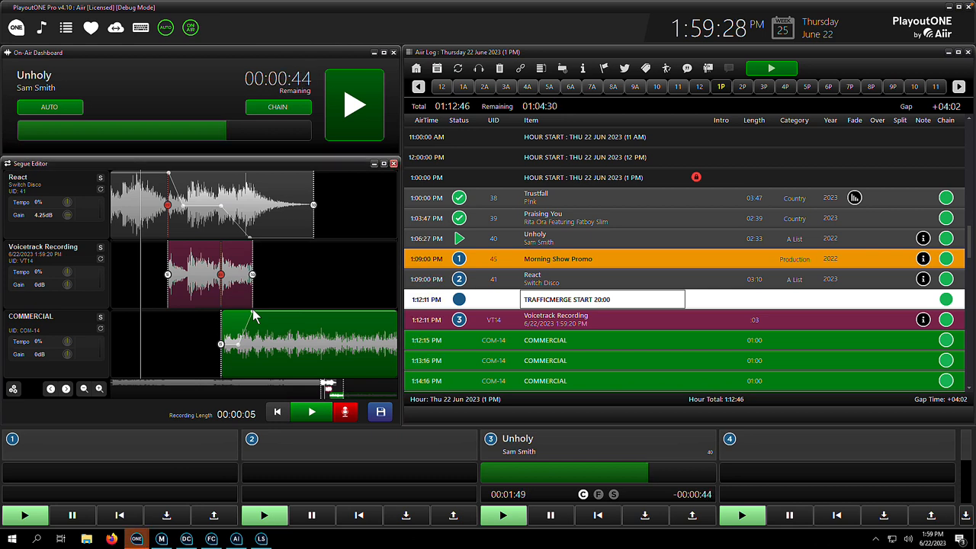
scroll(516, 255, down, 1)
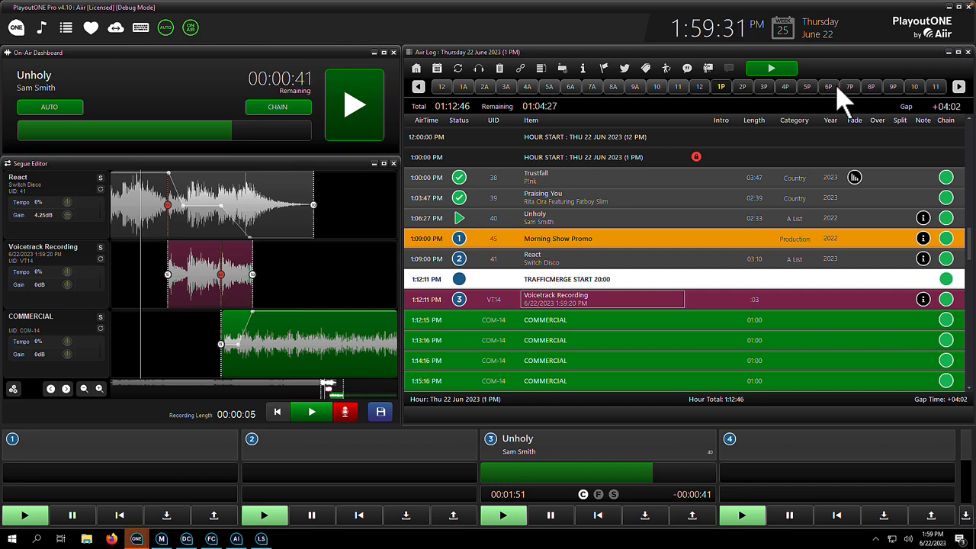
- Cancel the Find Log date picker, reload Unholy into segue view and show the Media Finder
click(439, 69)
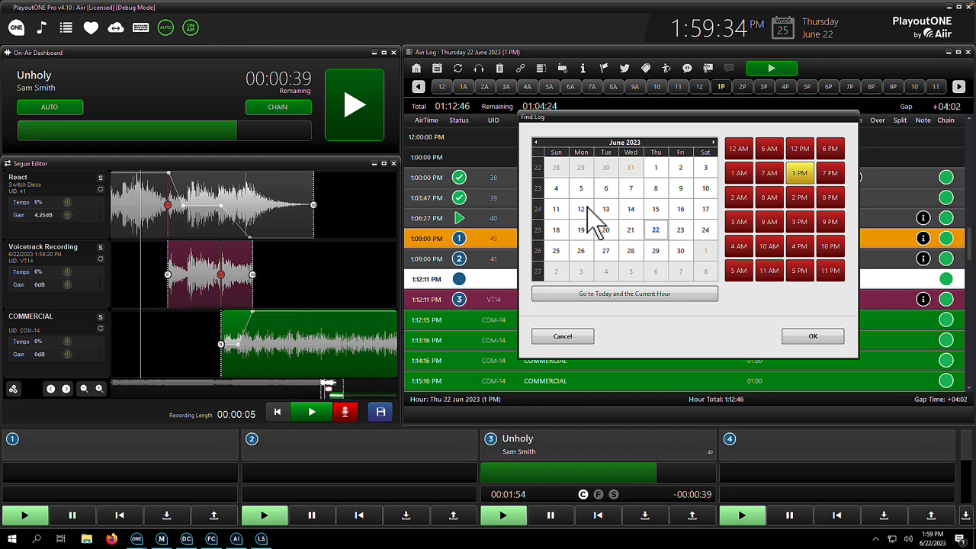
click(562, 337)
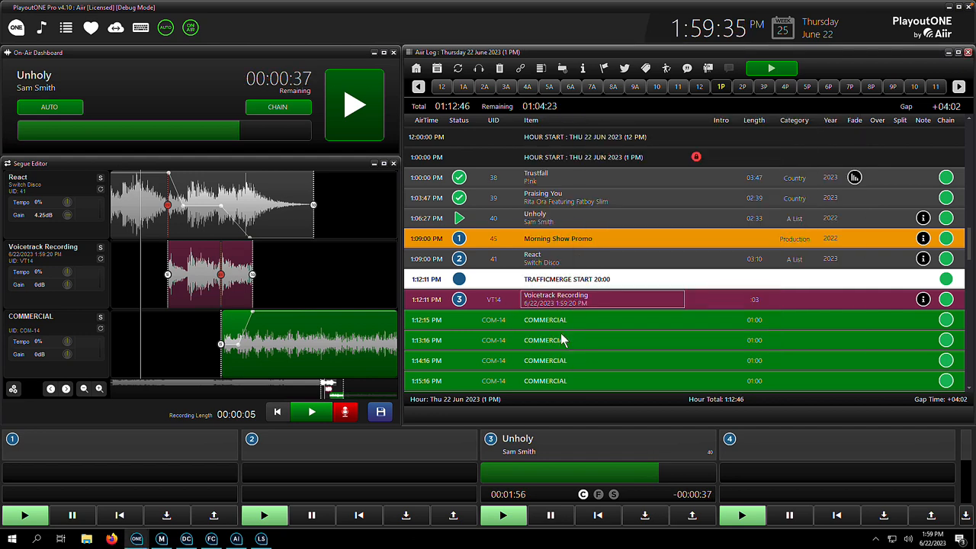
click(417, 69)
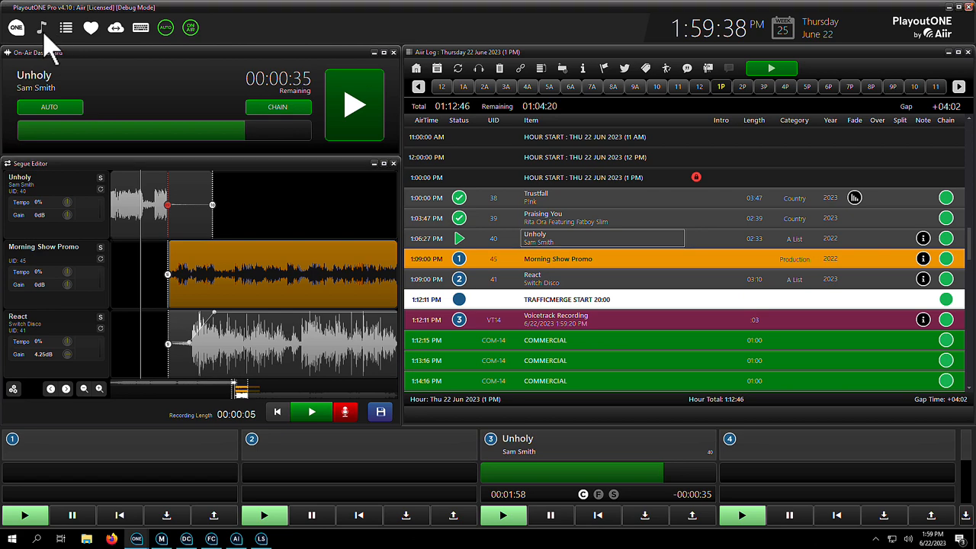
click(42, 29)
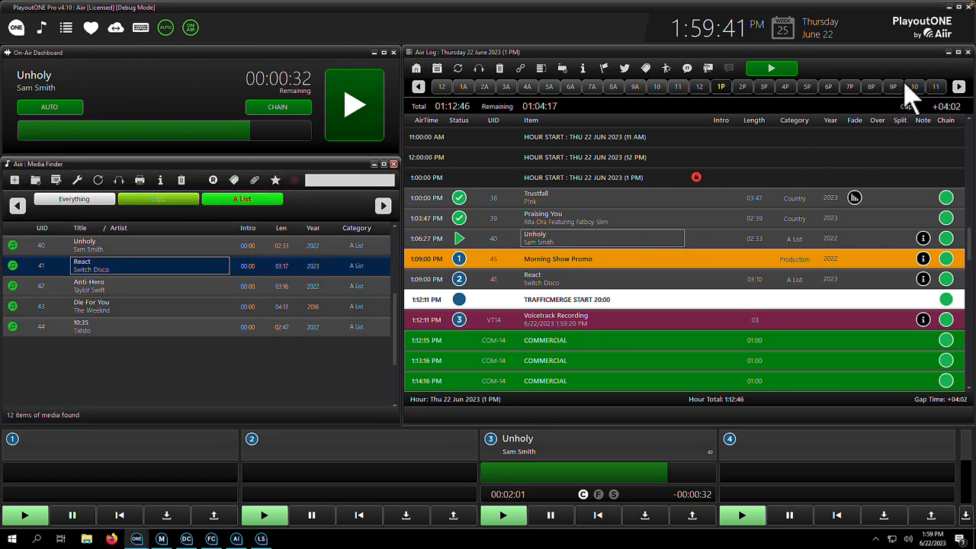
- Close the playout application, launch Monitor and bring up its Main Settings
click(968, 6)
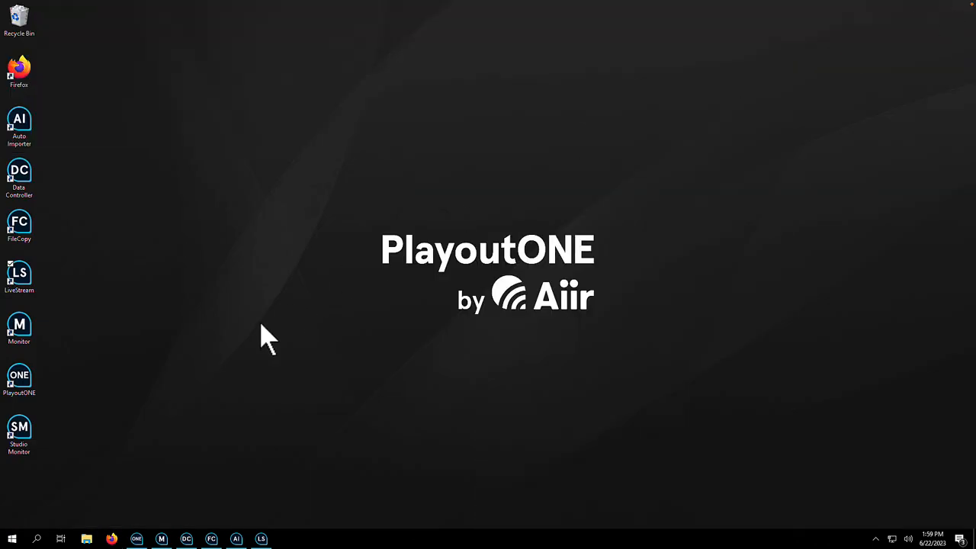
click(161, 539)
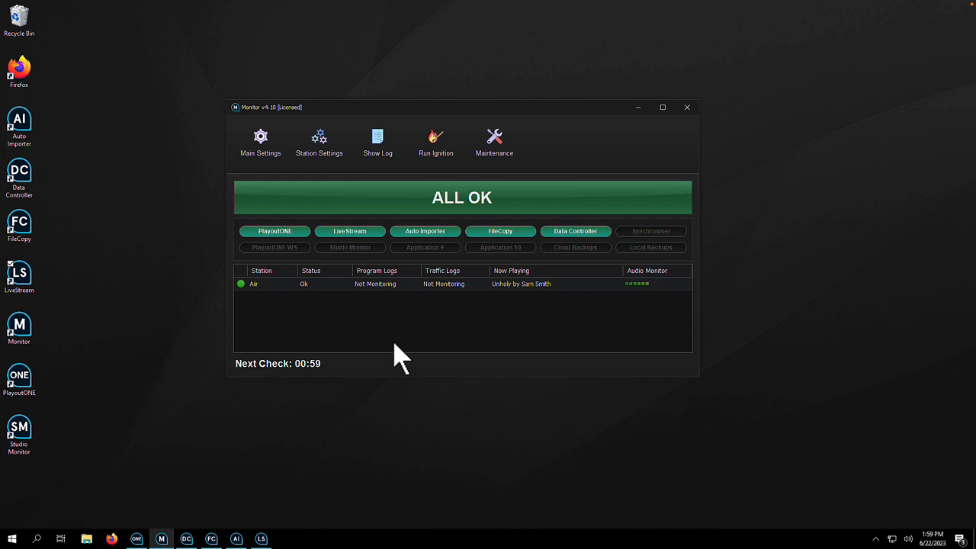
click(256, 141)
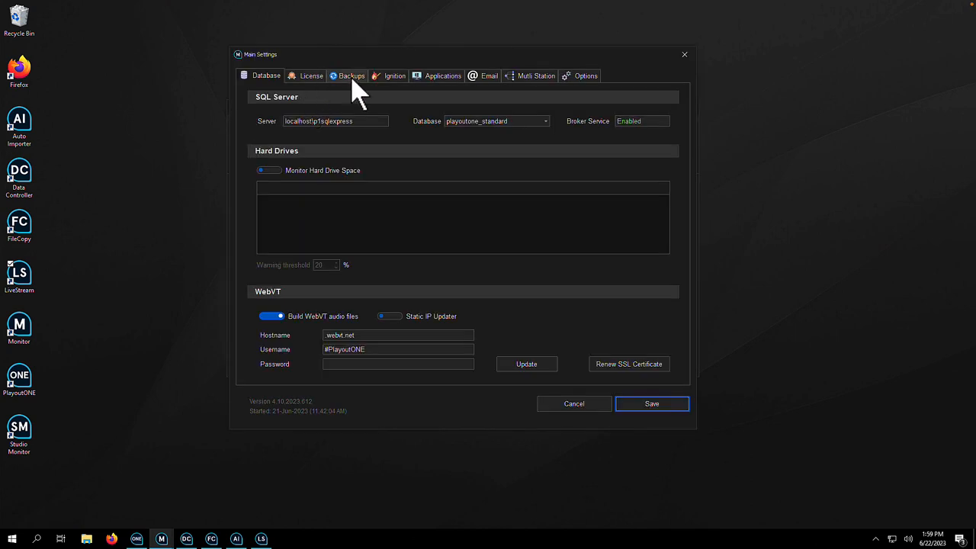
- Look over the Backups, cloud, standby server and Applications settings, then cancel without saving
click(351, 76)
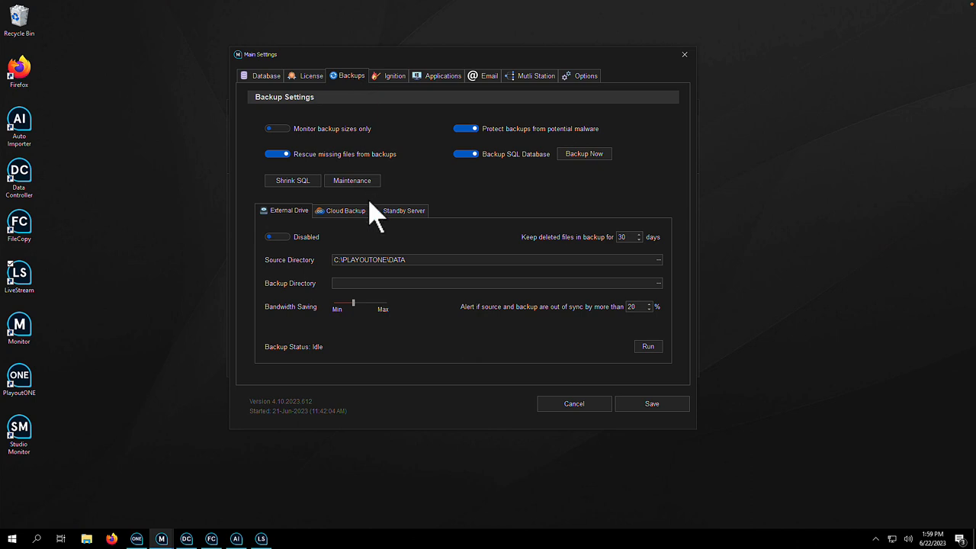
click(352, 211)
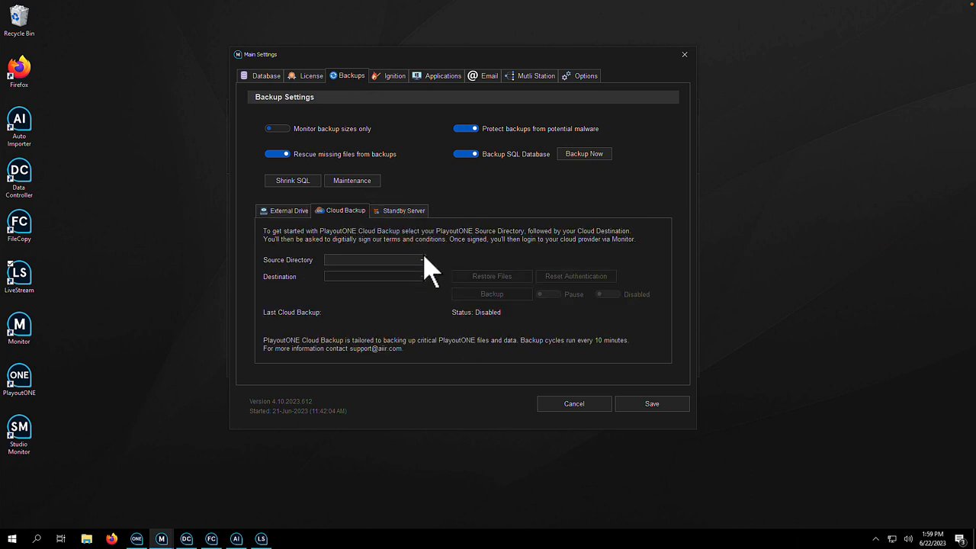
click(418, 213)
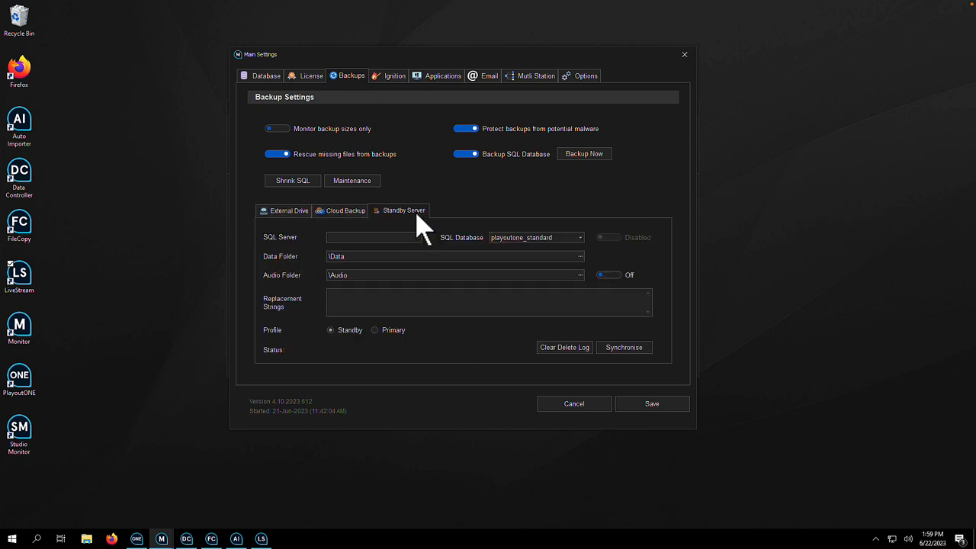
click(425, 78)
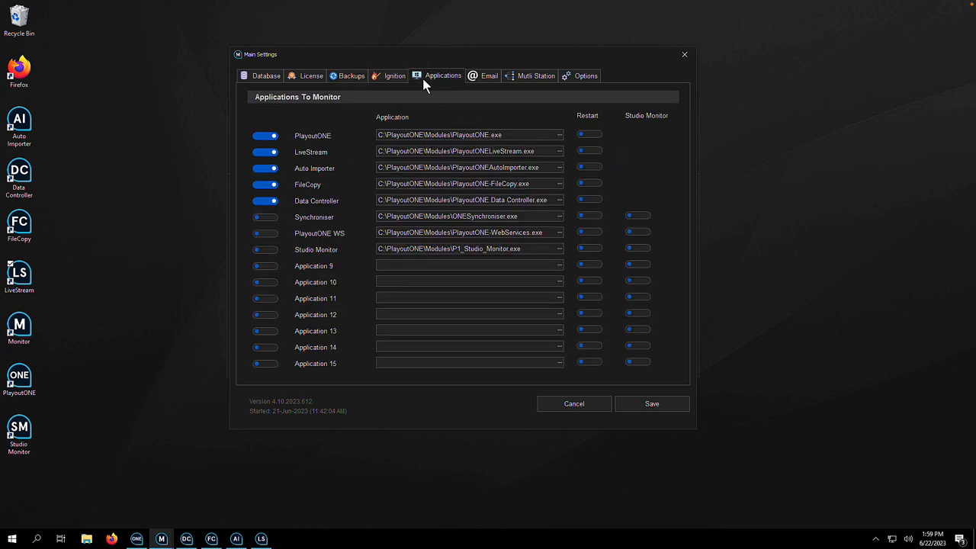
click(568, 405)
- Review the Air station's Alerts, Options and Metadata Outputs settings
click(327, 153)
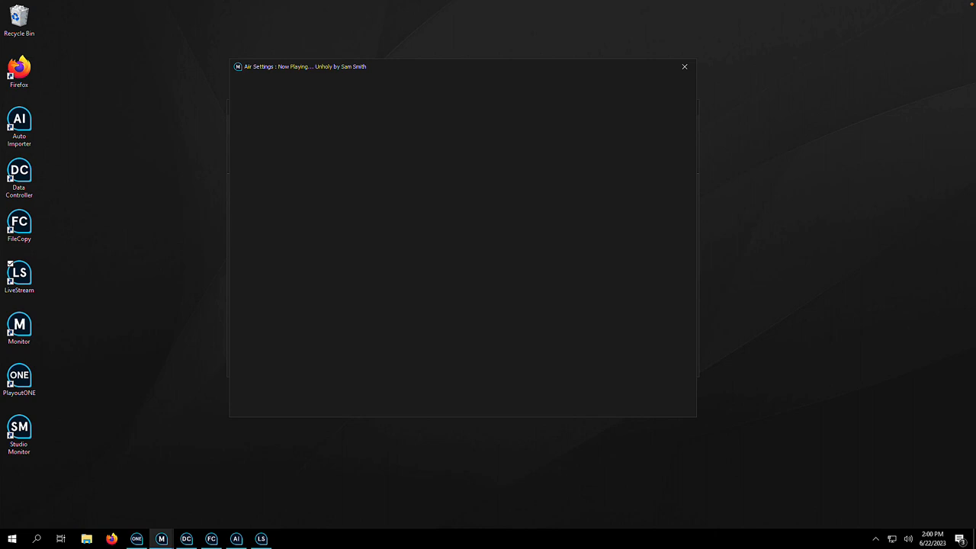
click(321, 87)
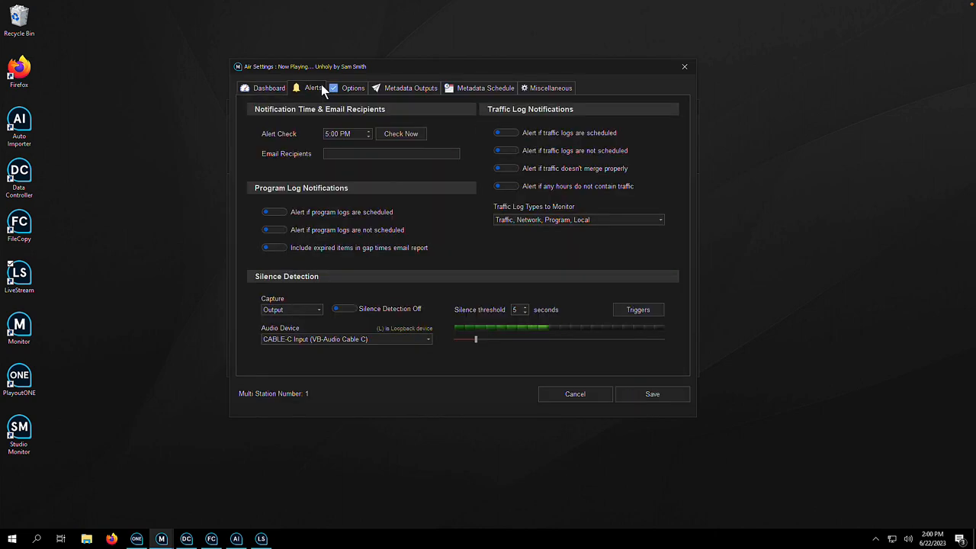
click(360, 88)
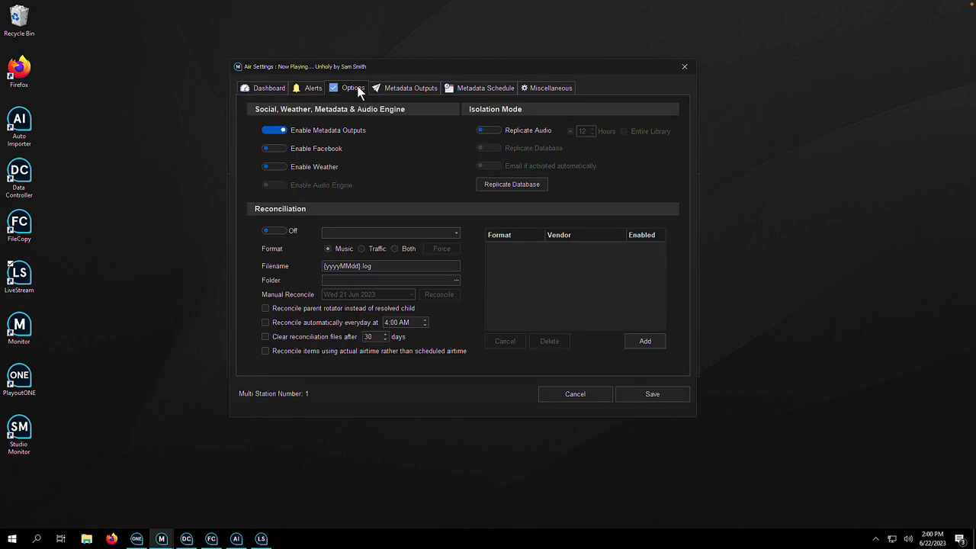
click(411, 89)
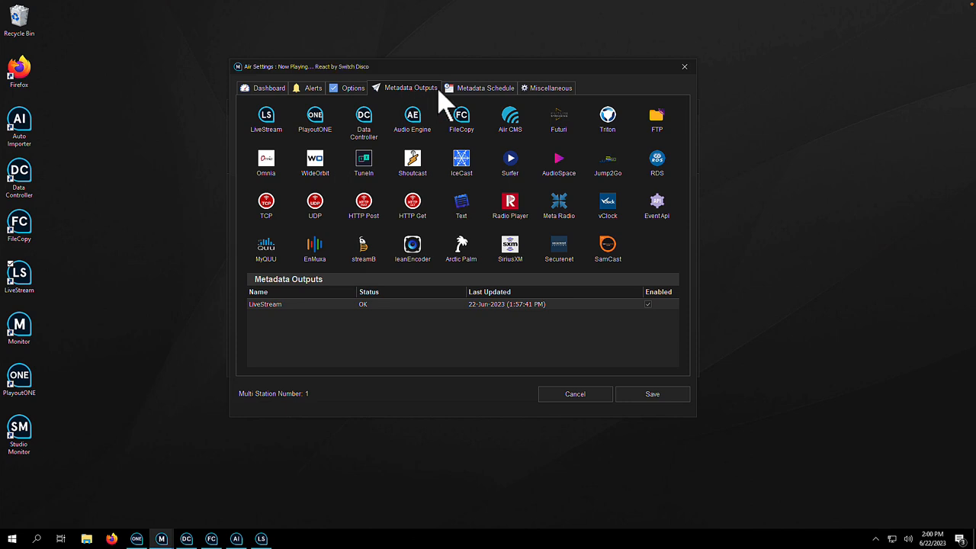
- Cancel the Air Settings unchanged, minimize Monitor and bring up Data Controller
click(571, 396)
click(638, 108)
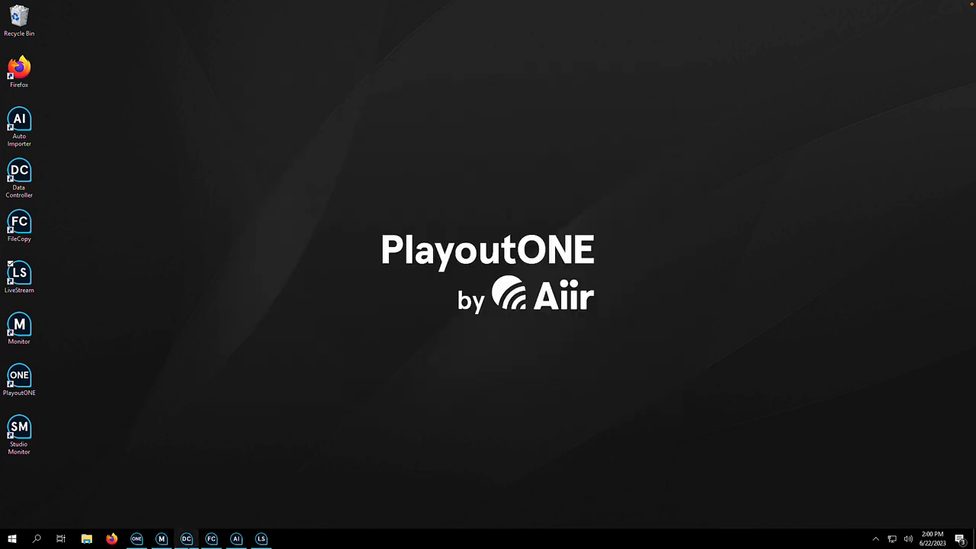
click(186, 539)
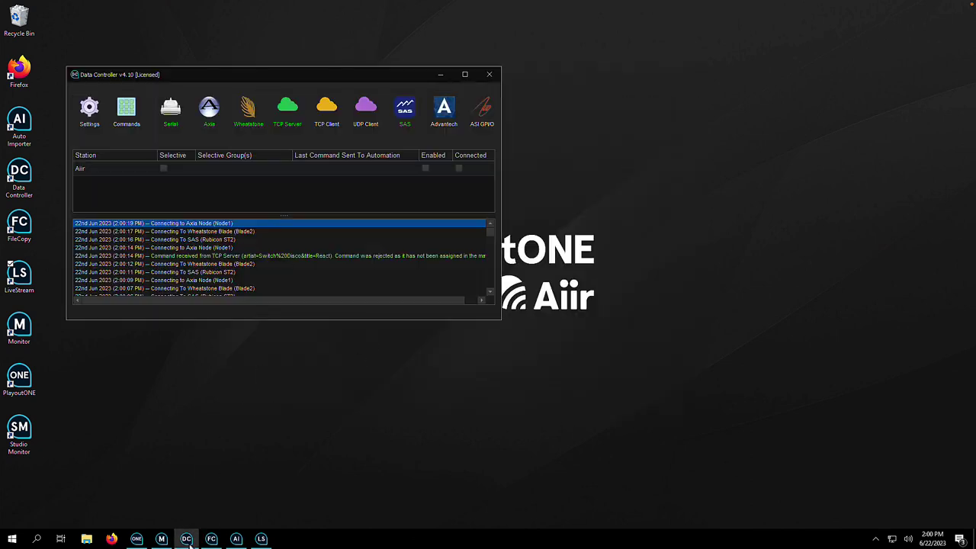
- Review Data Controller's Integrations list and Command Matrix, closing both without changes
click(96, 119)
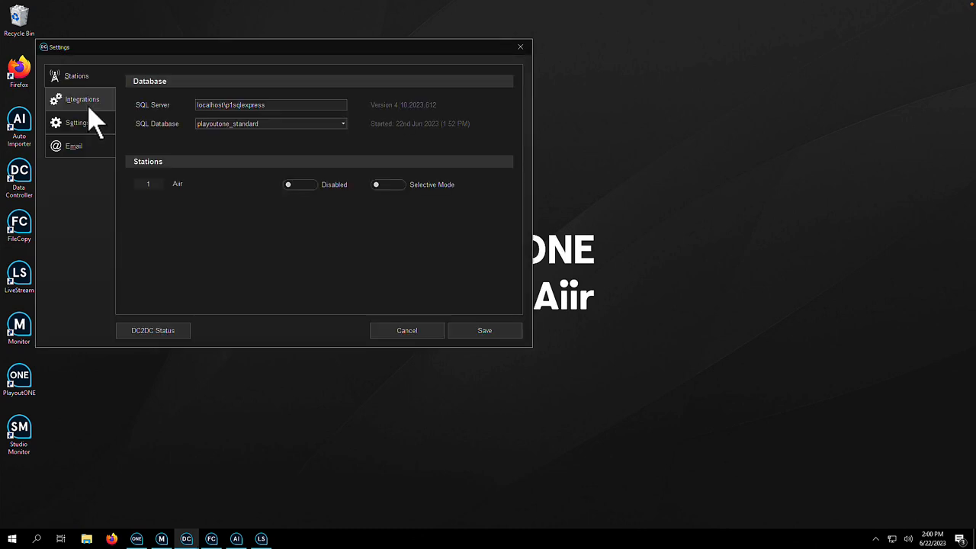
click(87, 105)
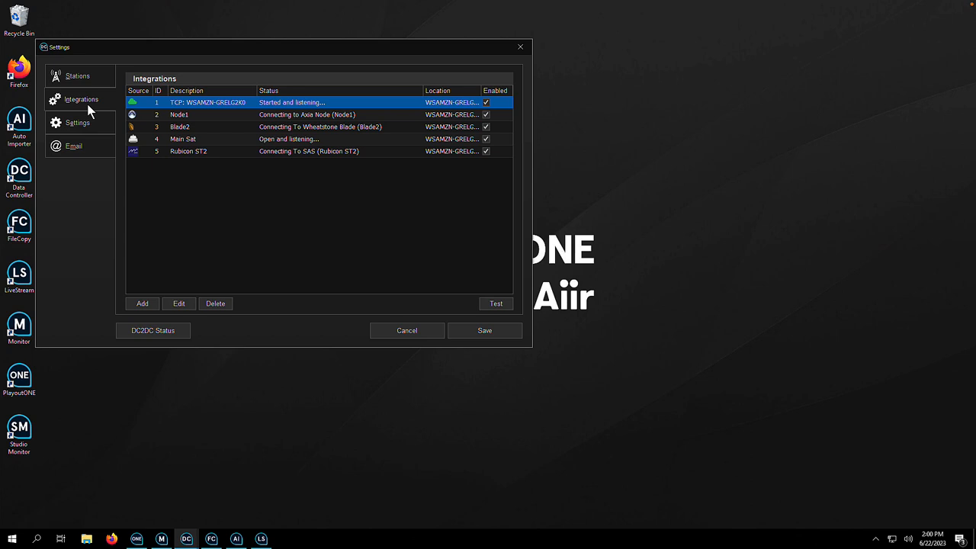
click(389, 332)
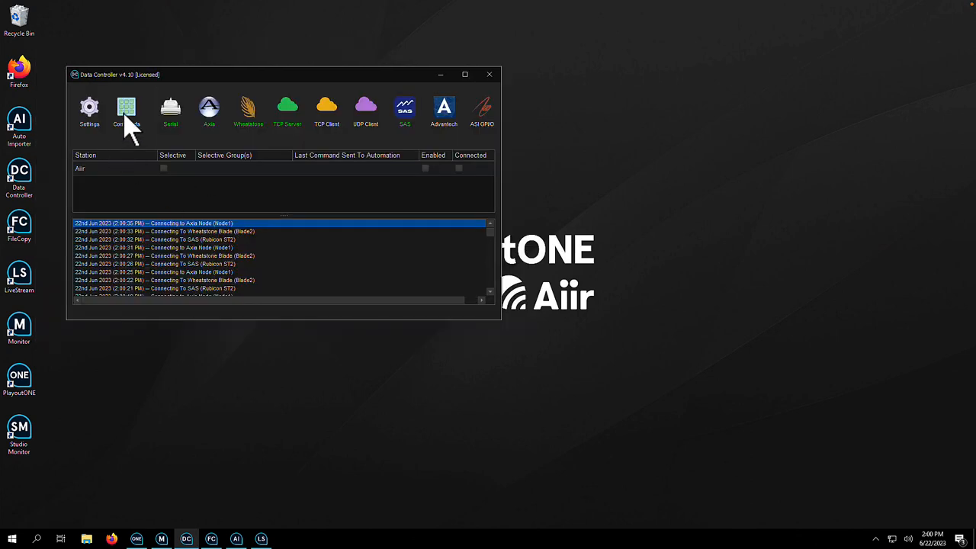
click(126, 114)
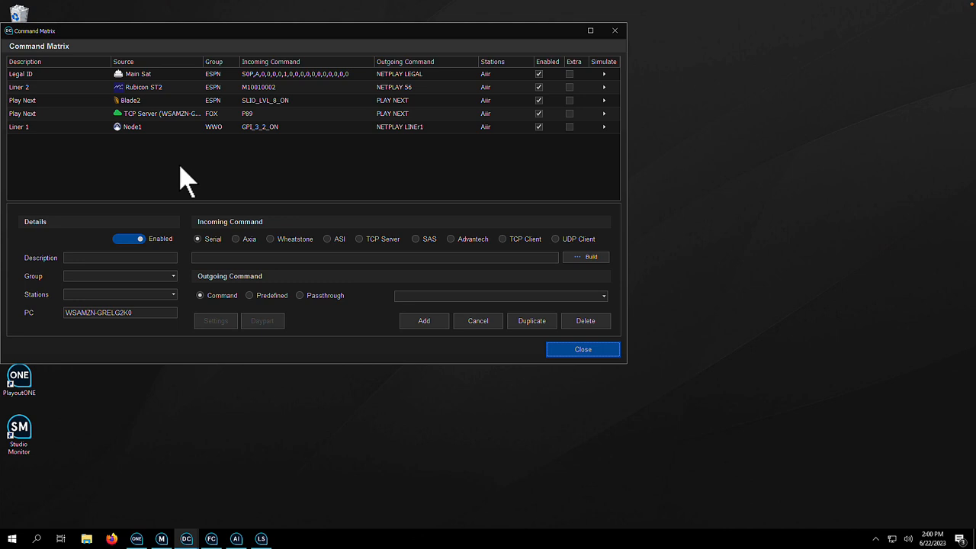
click(568, 351)
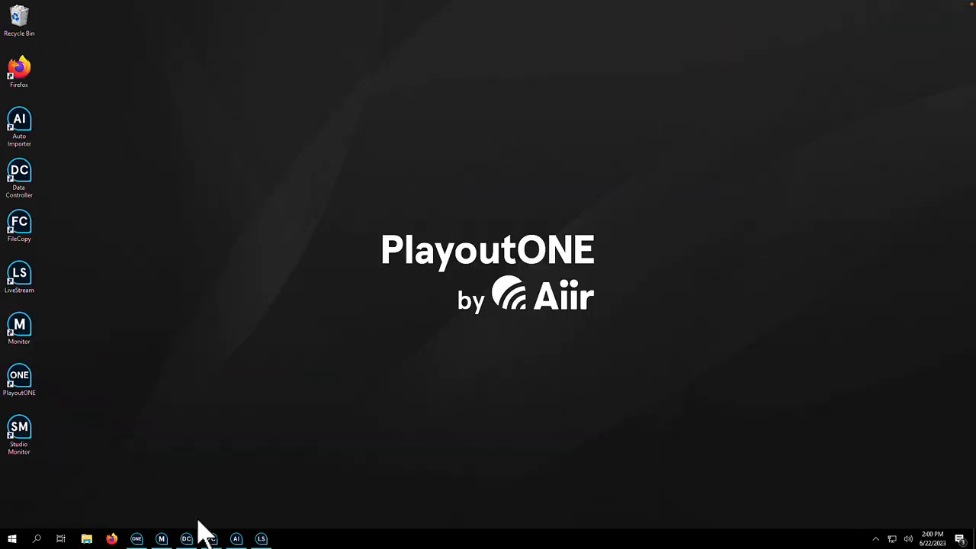
- Bring up FileCopy and load the FTP News, Sport & Weather Bulletin job for editing
click(212, 539)
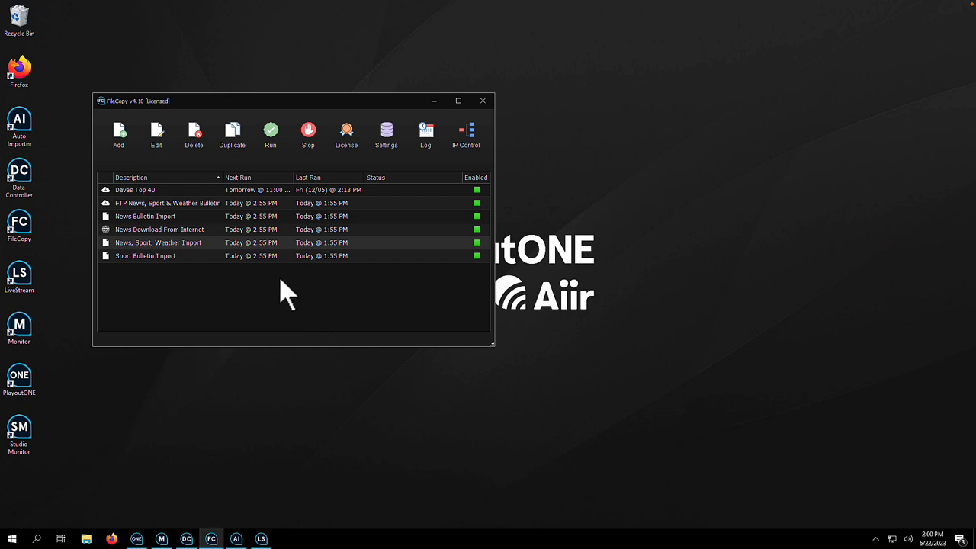
click(204, 203)
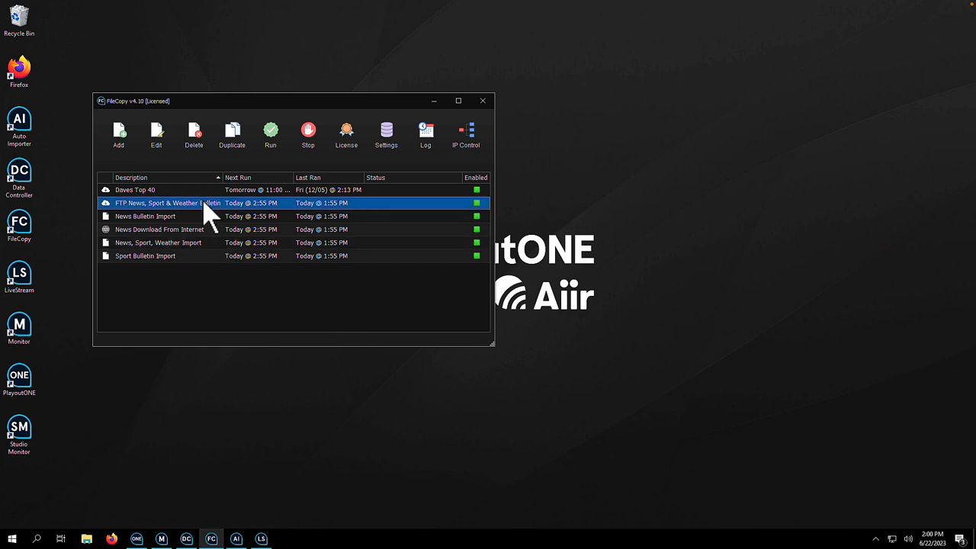
double_click(204, 204)
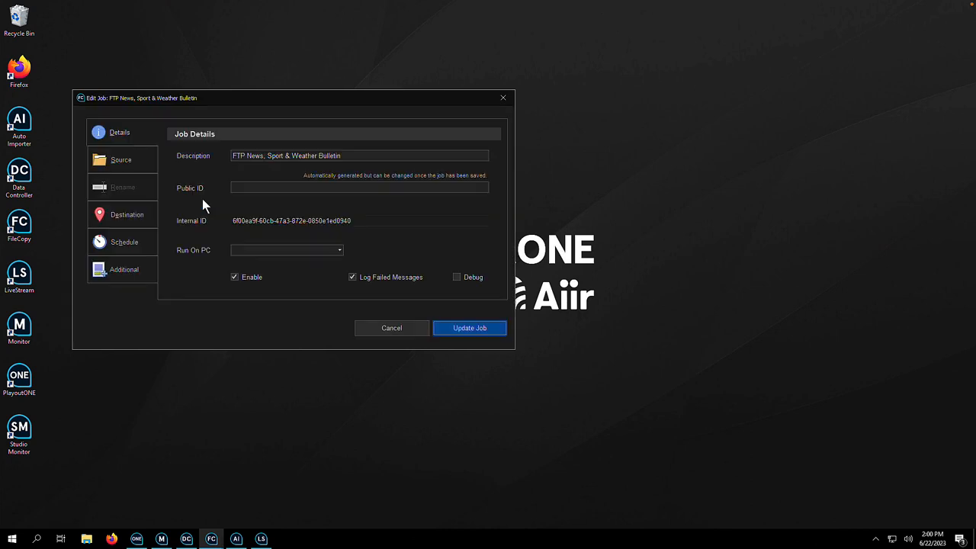
- Review the bulletin job's source, destination and hourly schedule settings
click(147, 170)
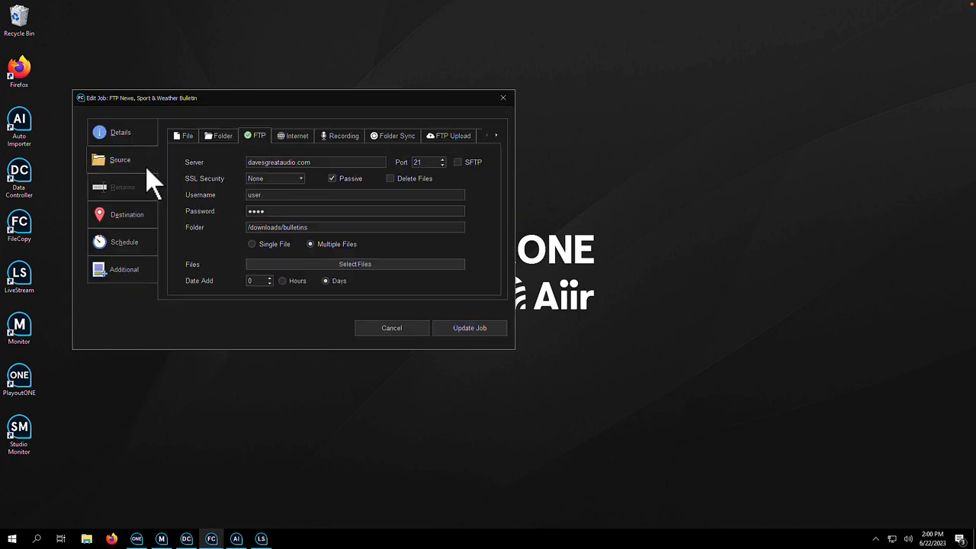
click(149, 217)
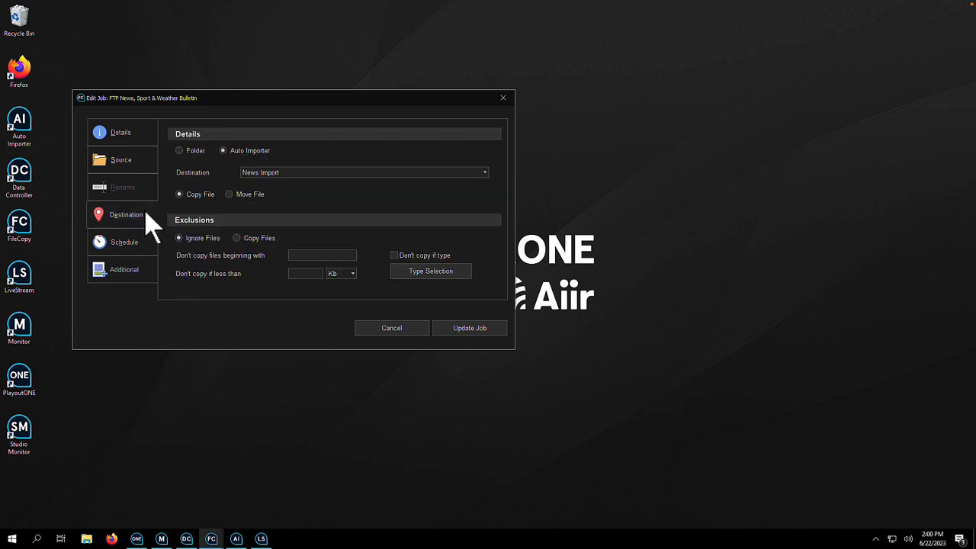
click(143, 248)
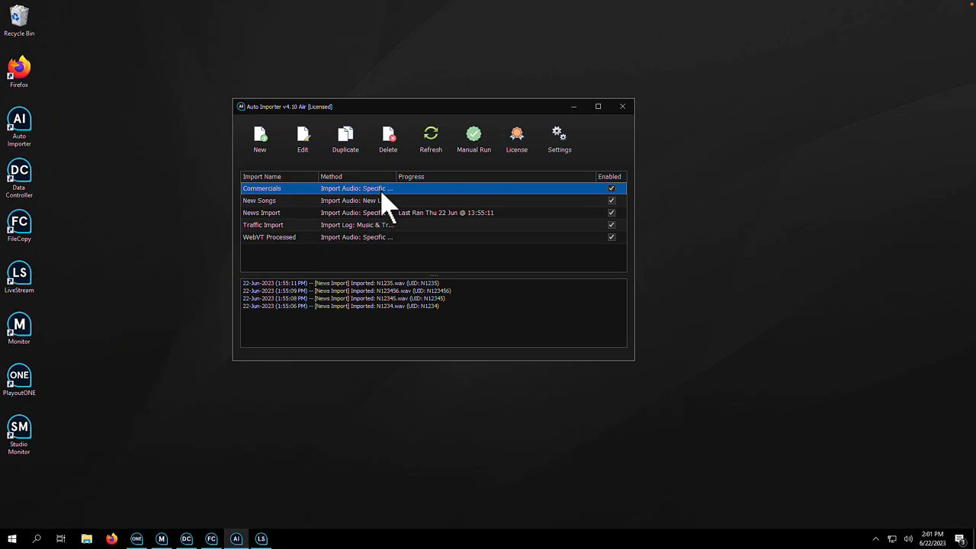
- Load the Commercials import job and look over its cart detail, daypart and override options
double_click(381, 189)
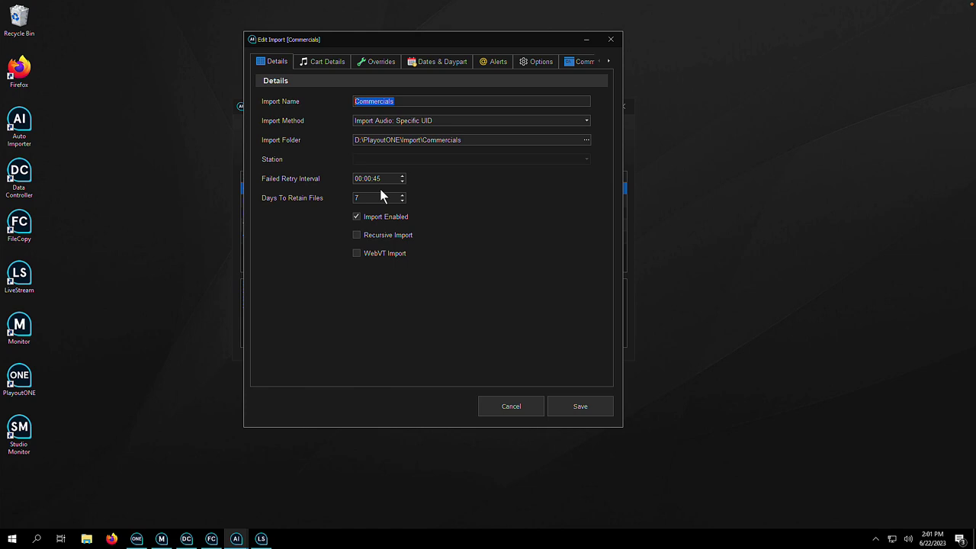
click(332, 62)
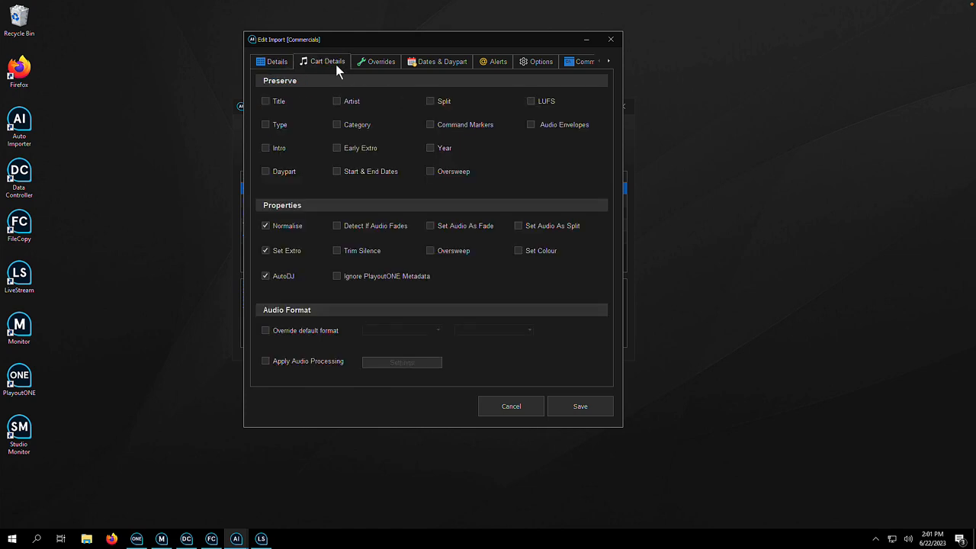
click(405, 64)
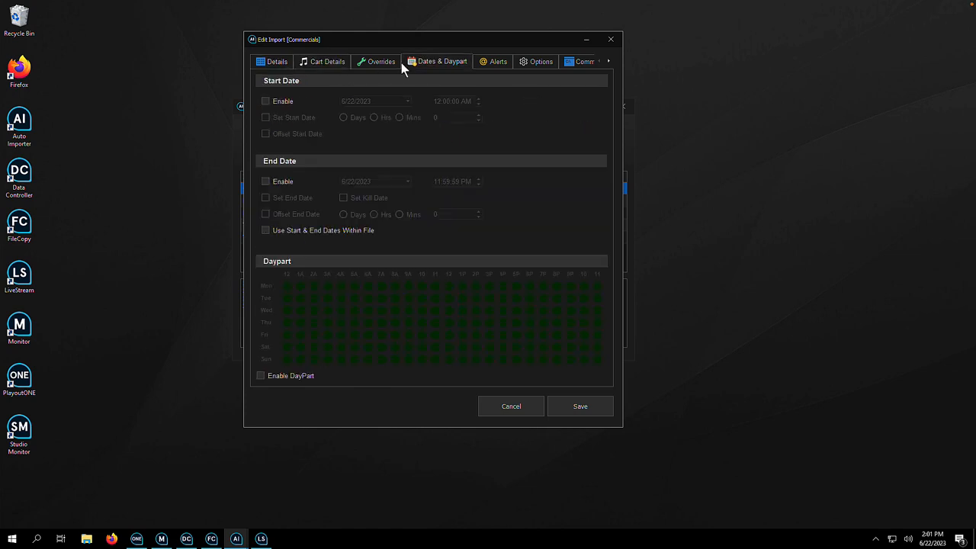
click(387, 64)
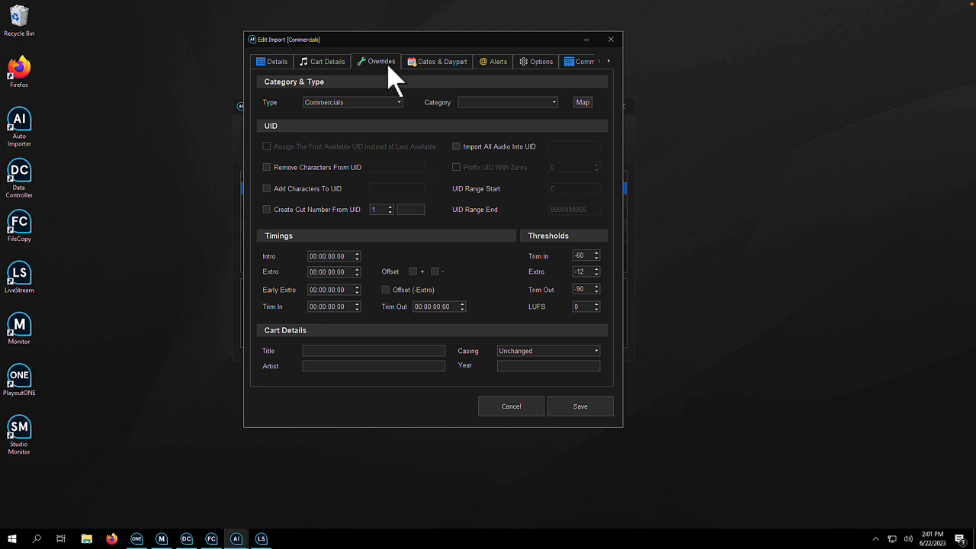
- Revisit the overrides and dates, finishing on the job's email alert settings
click(328, 64)
click(372, 64)
click(415, 64)
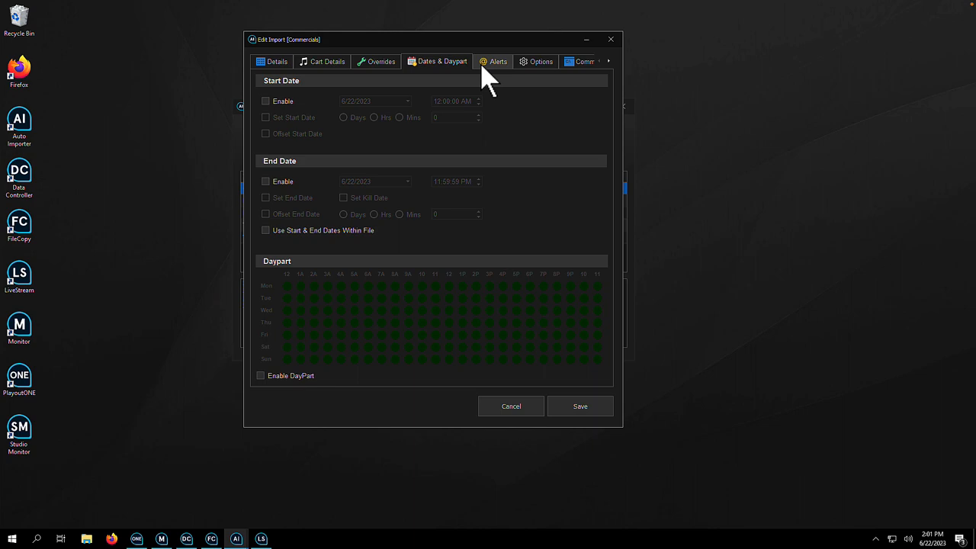
click(488, 66)
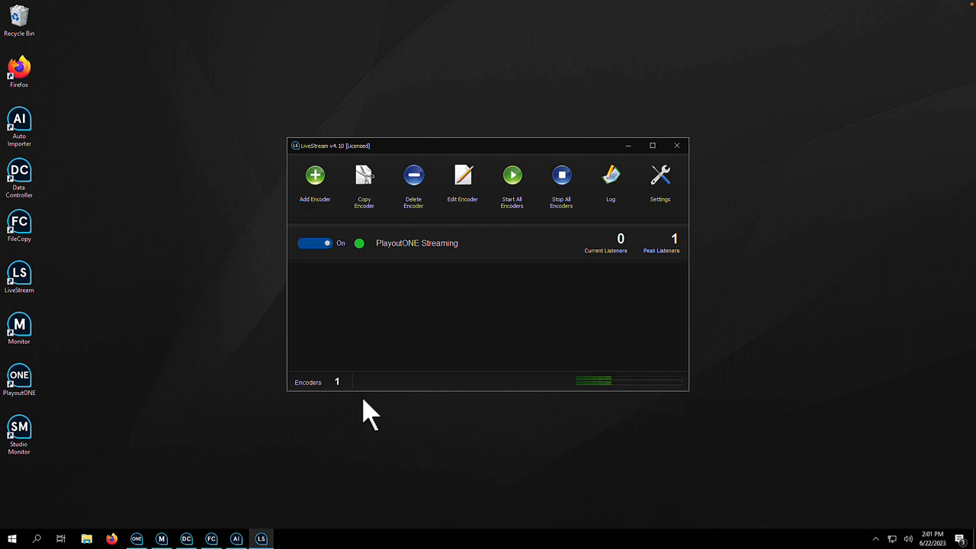
- Review LiveStream's DSP/VST plugin chain, silence & emergency, logging and e-mail settings
click(648, 188)
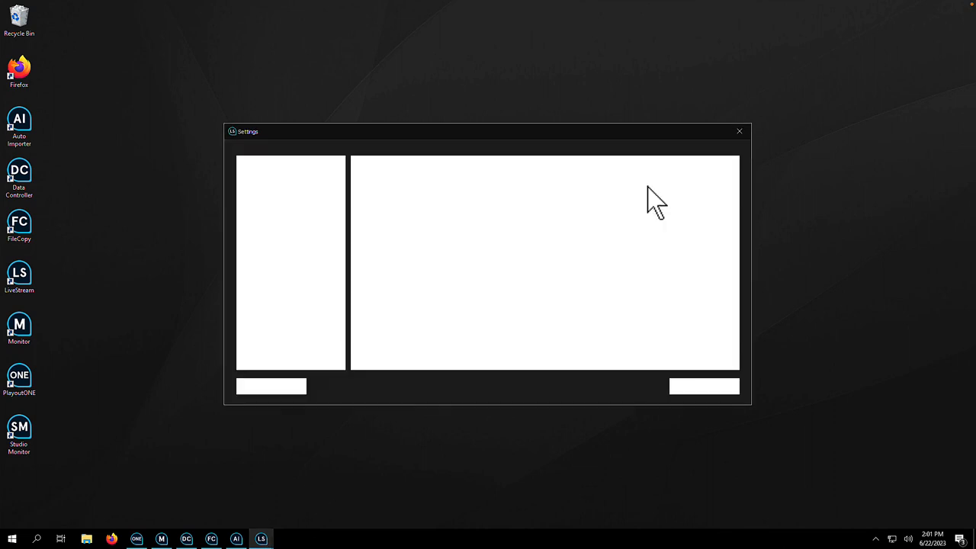
click(320, 204)
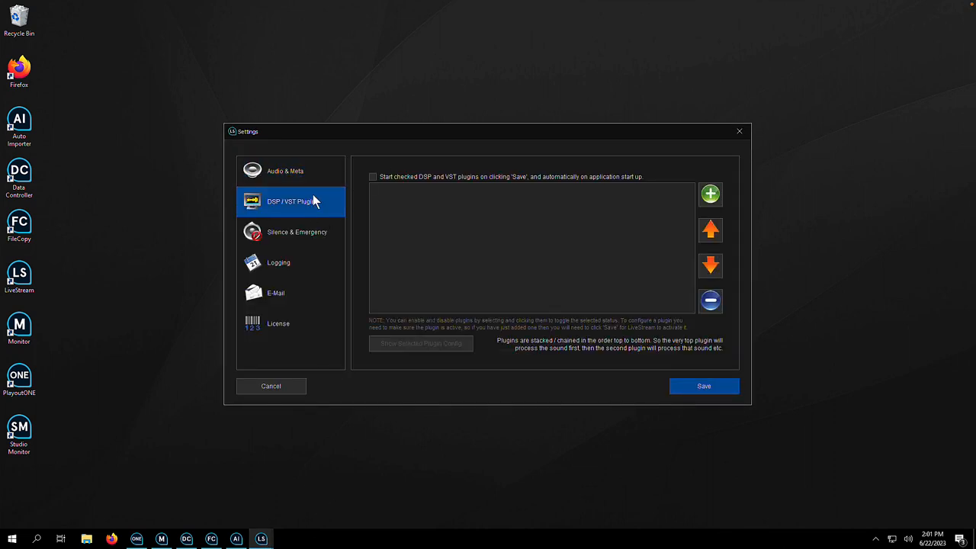
click(311, 233)
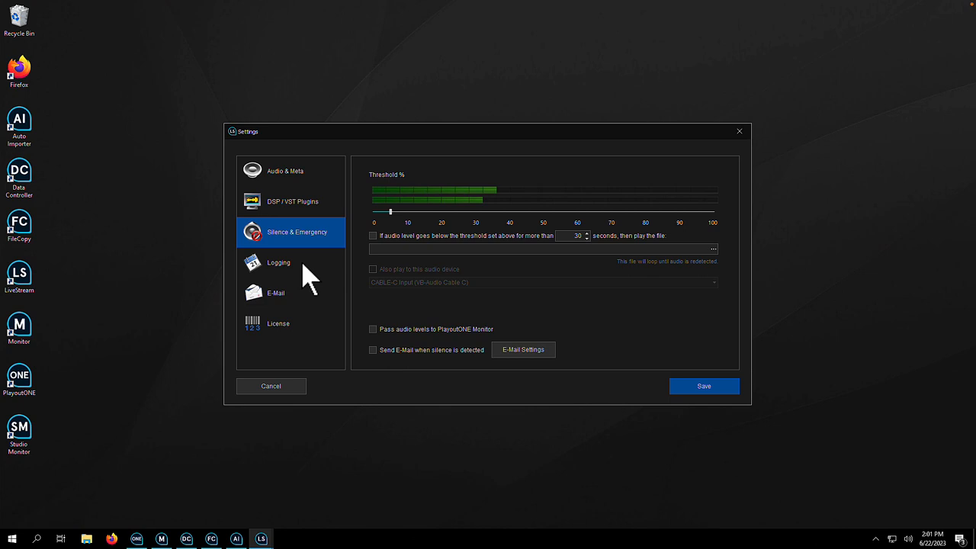
click(309, 278)
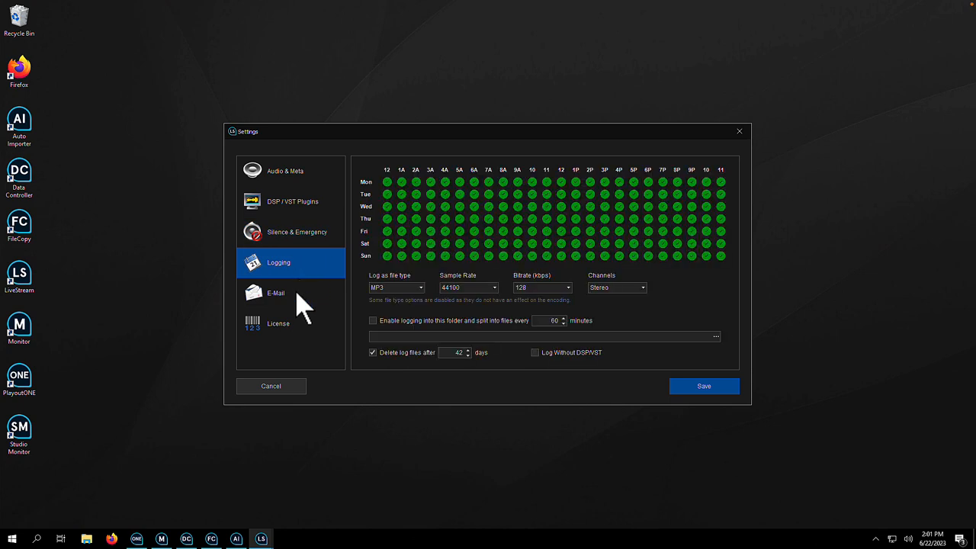
click(303, 309)
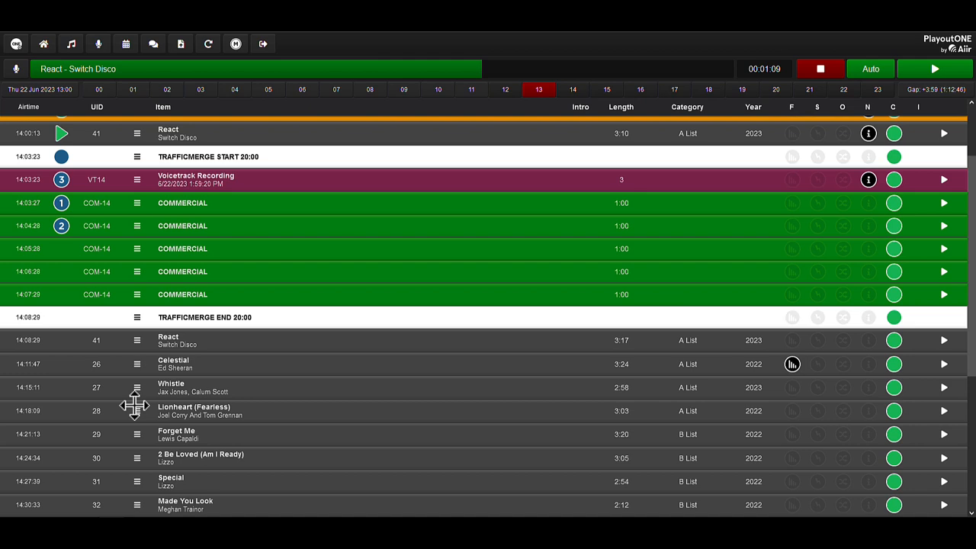
- Move Lionheart (Fearless) right after TRAFFICMERGE START and search the Music Finder for lizzo
drag(135, 410, 161, 178)
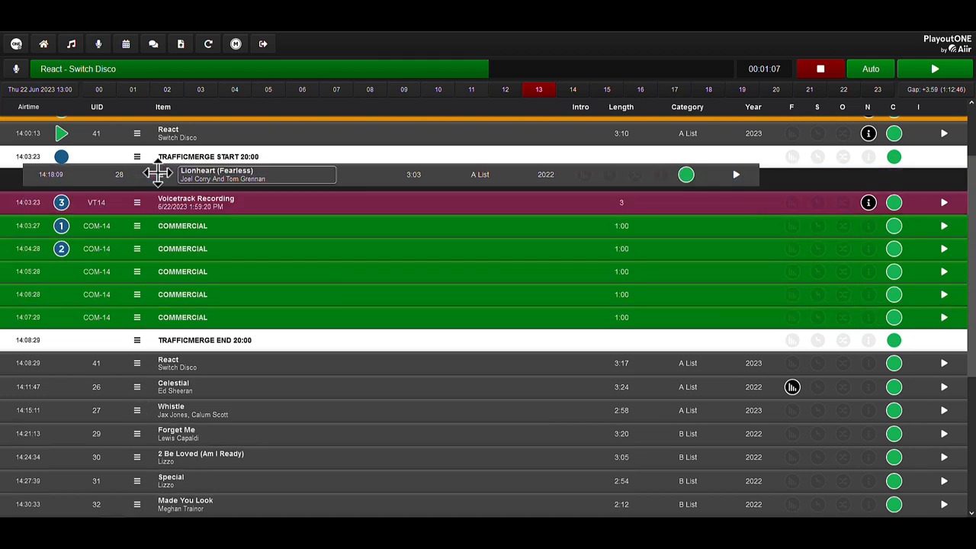
click(69, 44)
text(lizzo)
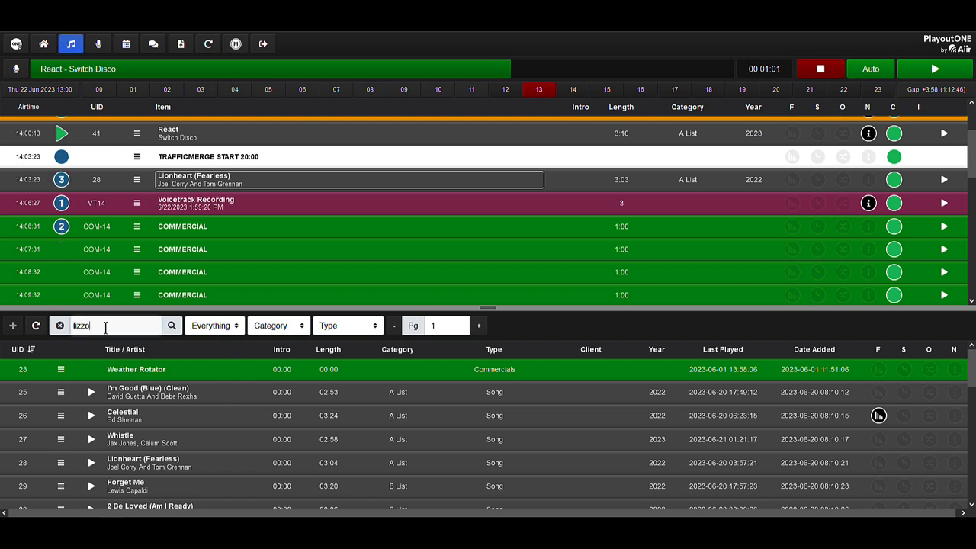
key(Return)
- Edit Lizzo's Special and browse its notes, dayparting and year/album details
right_click(128, 398)
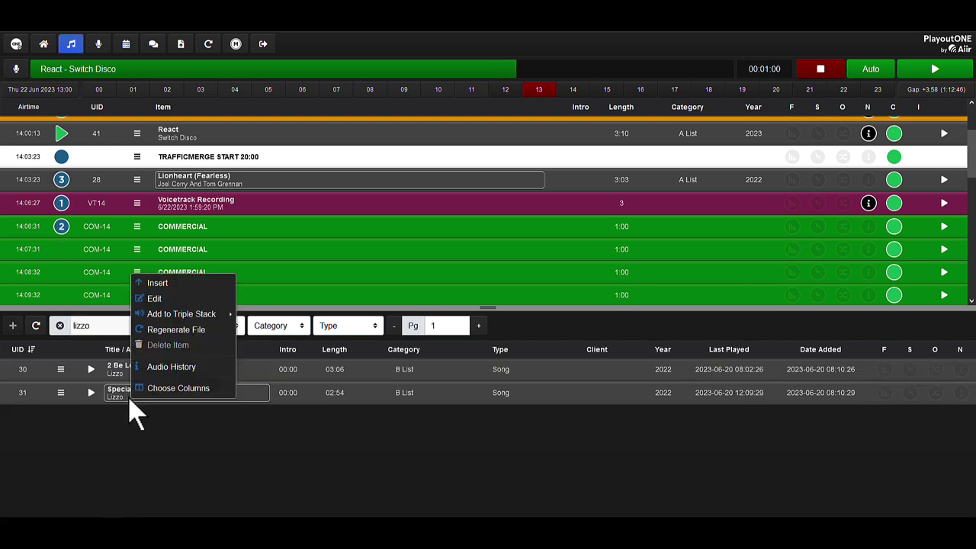
click(170, 298)
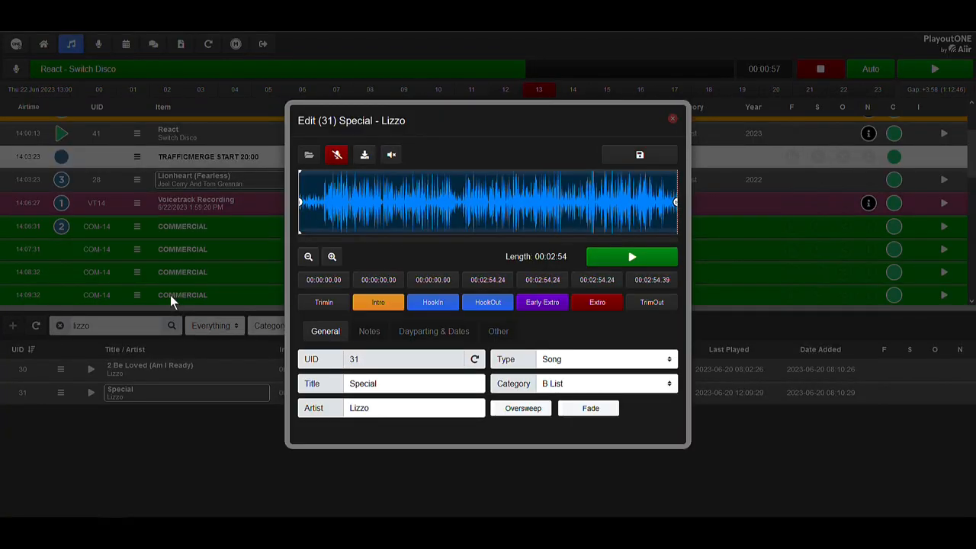
click(368, 332)
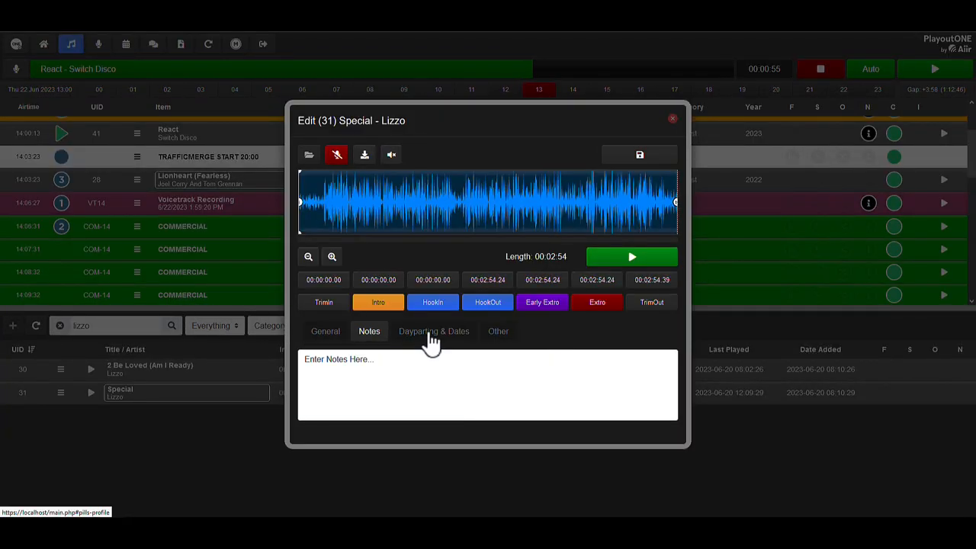
click(433, 340)
click(497, 332)
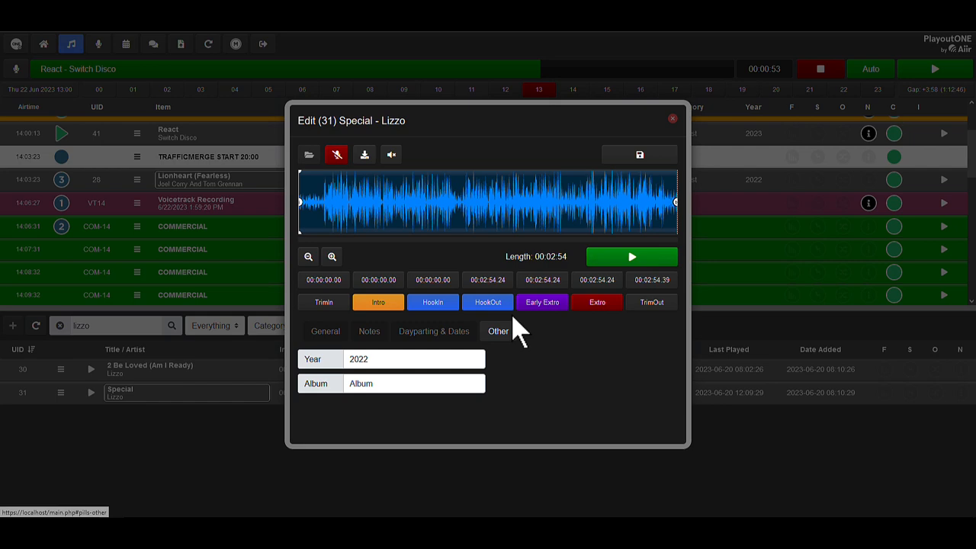
- Close the track editor without saving and dismiss the Music Finder
click(673, 119)
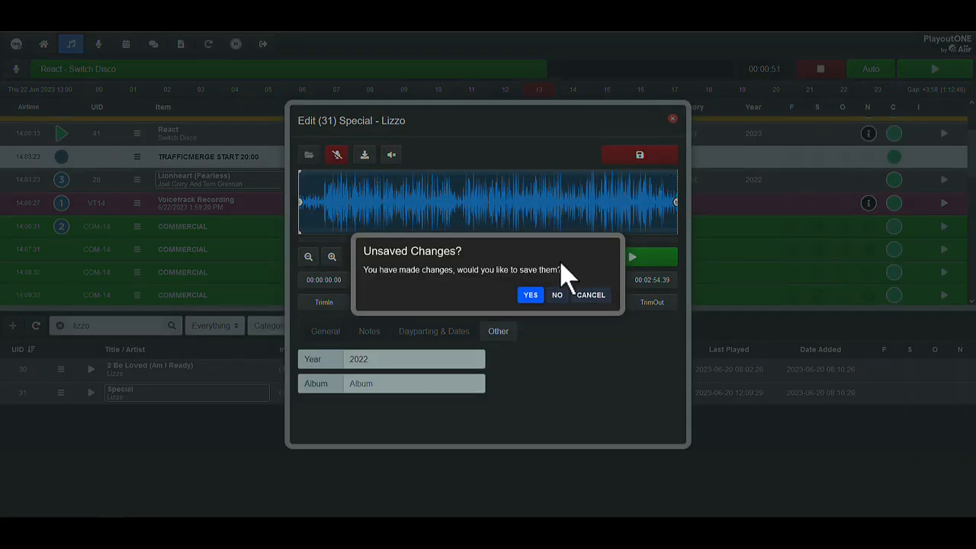
click(559, 297)
click(71, 44)
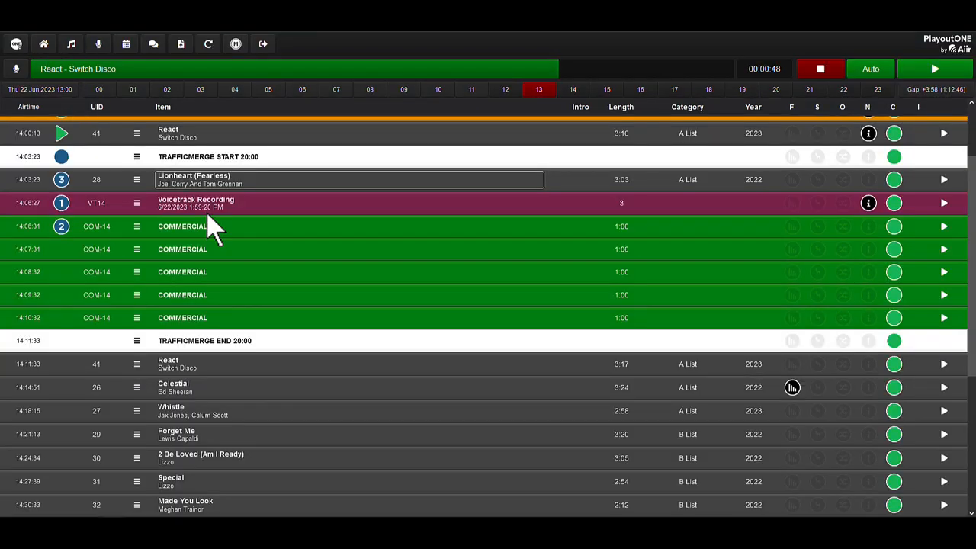
scroll(236, 327, down, 1)
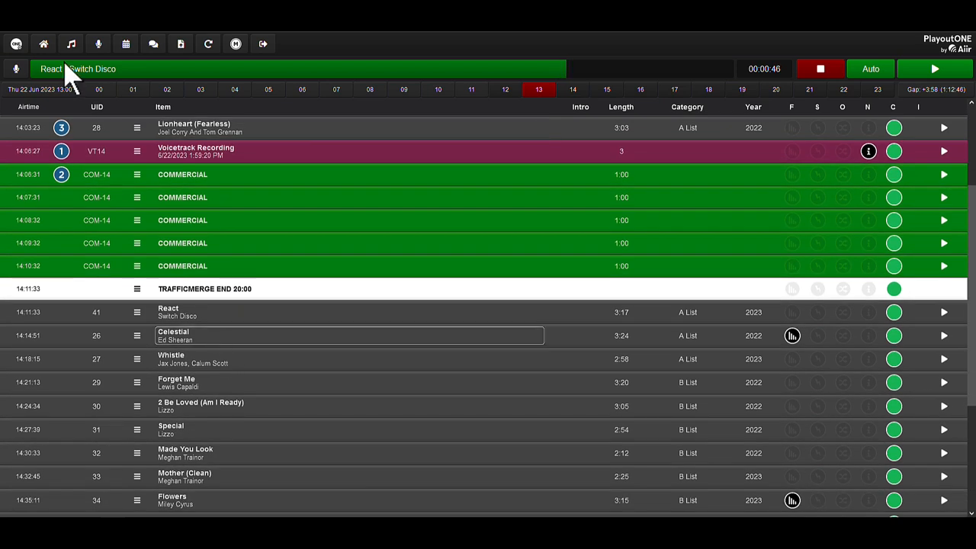
- Record a voicetrack with microphone access allowed, fire the next track and commit it
click(98, 44)
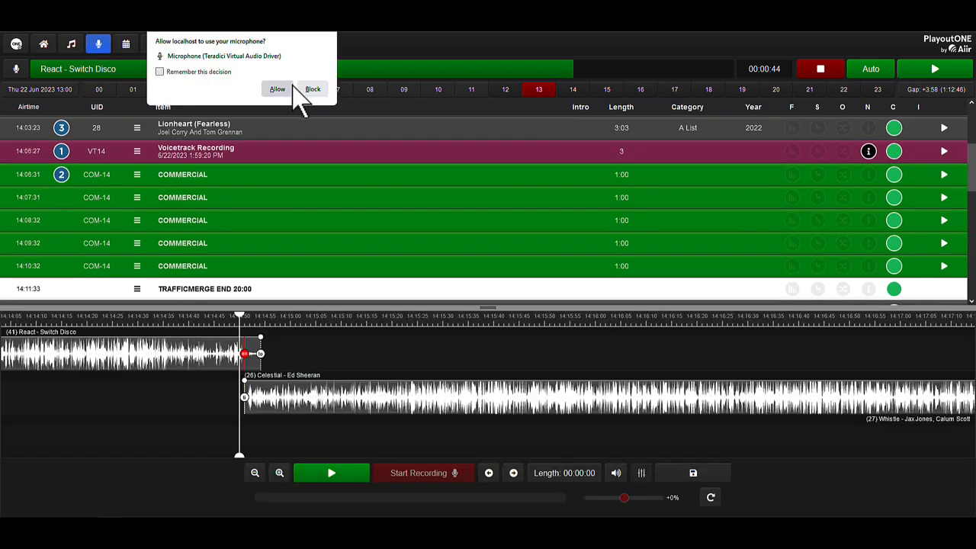
click(279, 89)
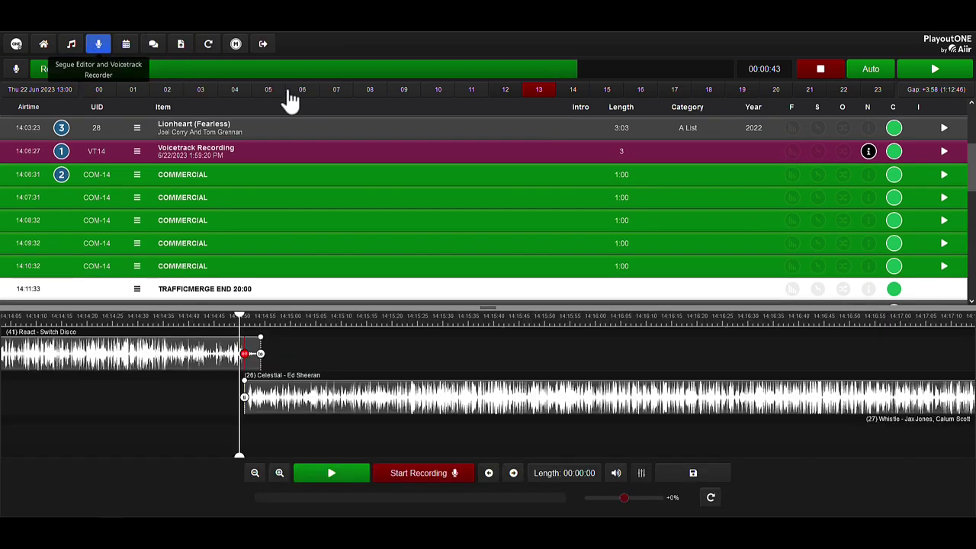
click(420, 474)
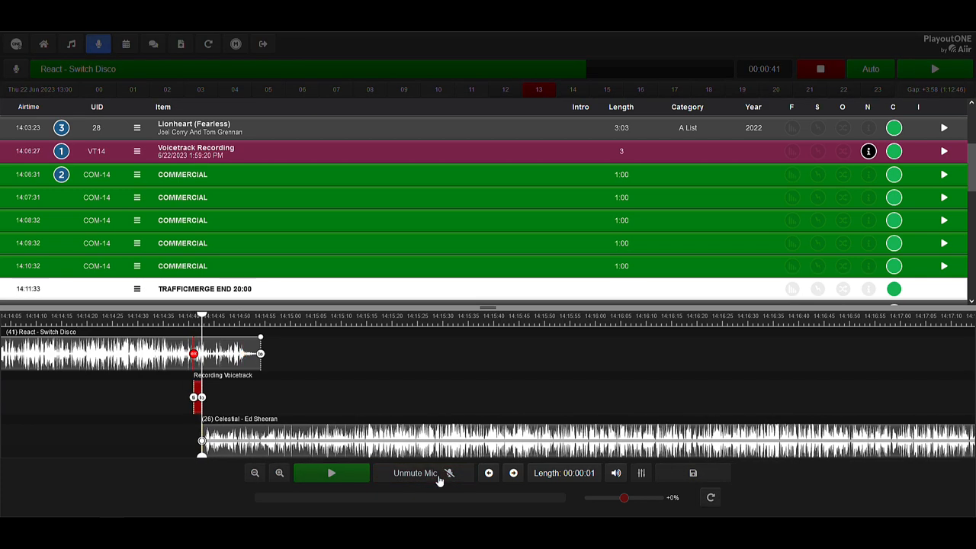
click(439, 479)
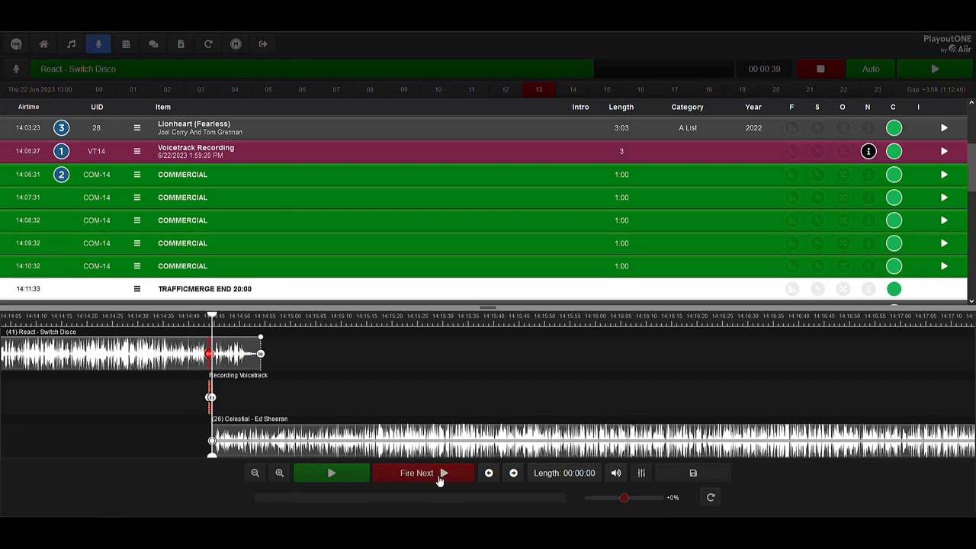
click(439, 478)
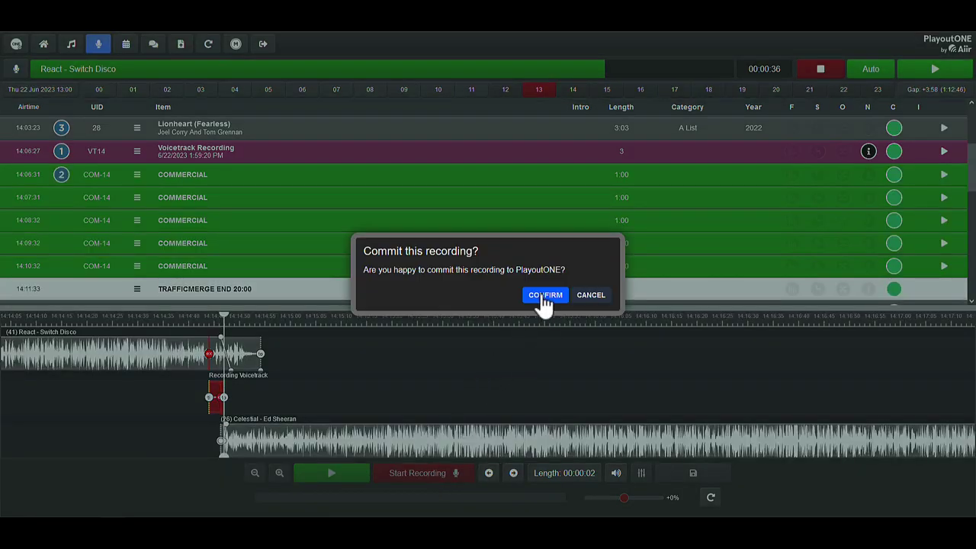
click(545, 295)
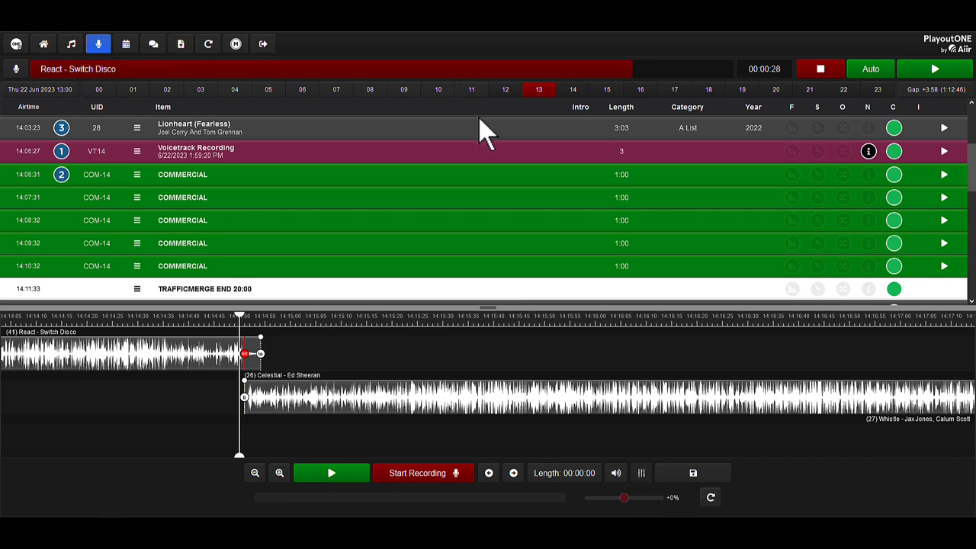
- Load the voicetrack's segue, show the triple stack player and play a file in slot one
click(458, 151)
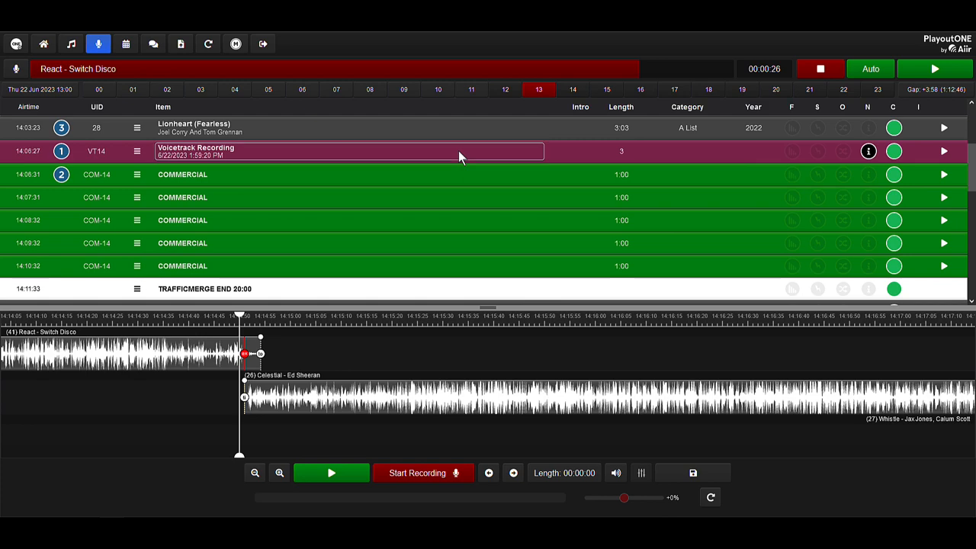
click(616, 475)
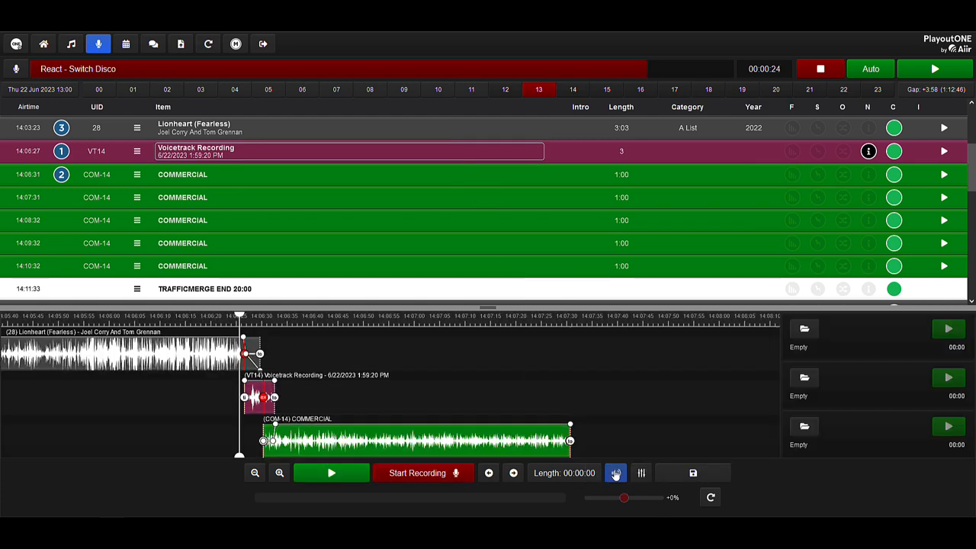
click(838, 326)
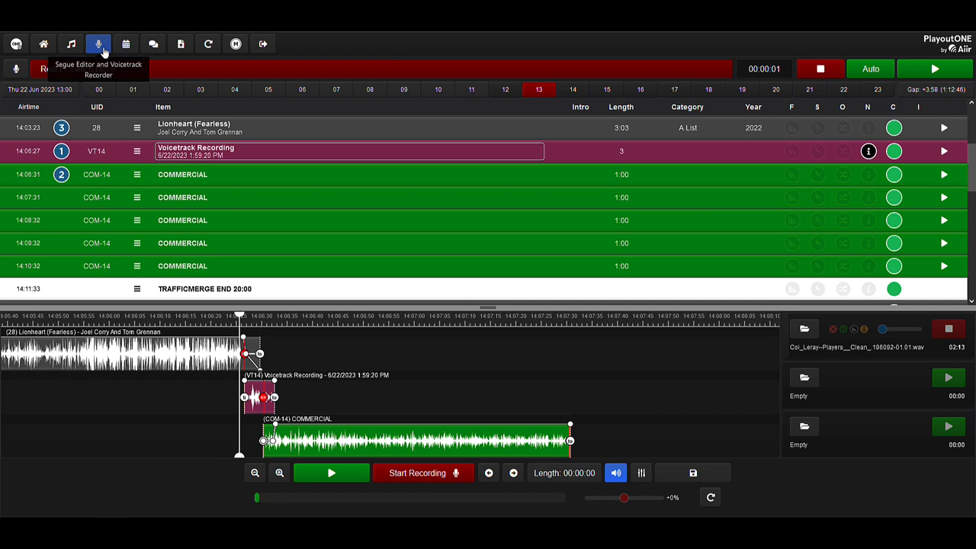
- Connect the LiveMic feed to the studio and show the cart wall beside the log
click(100, 46)
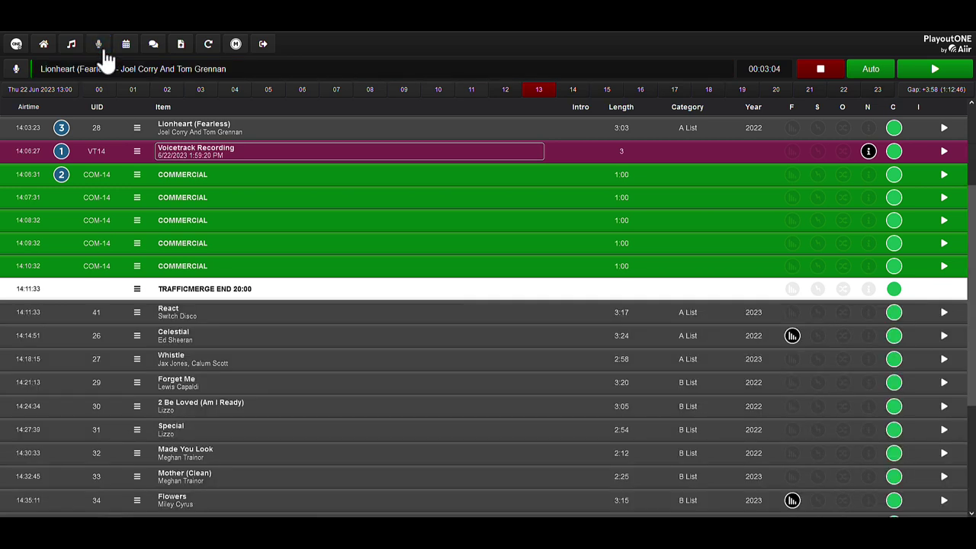
click(16, 70)
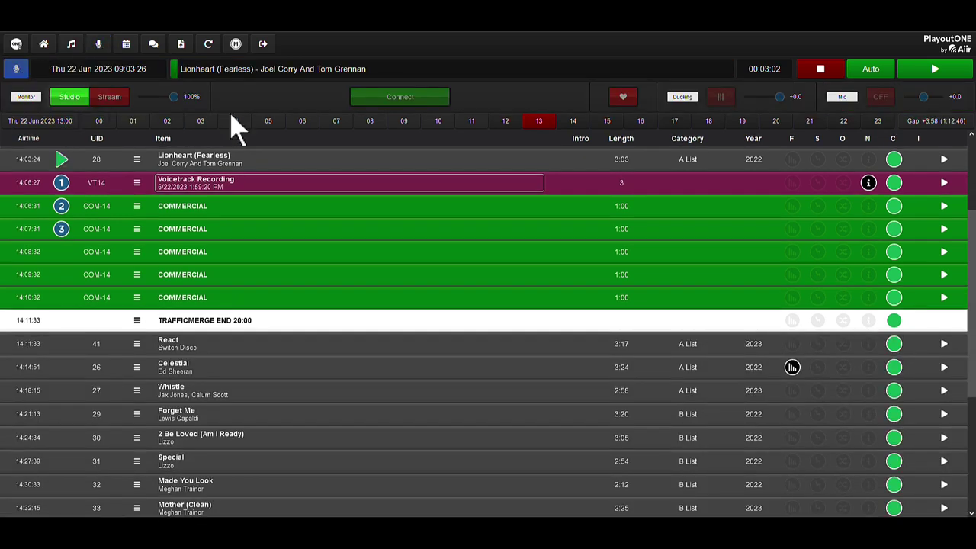
click(402, 111)
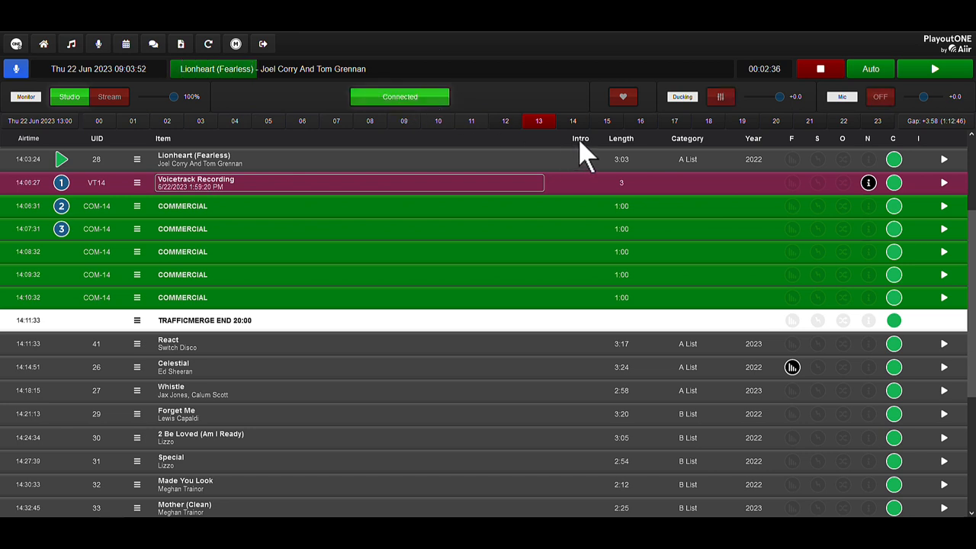
click(623, 99)
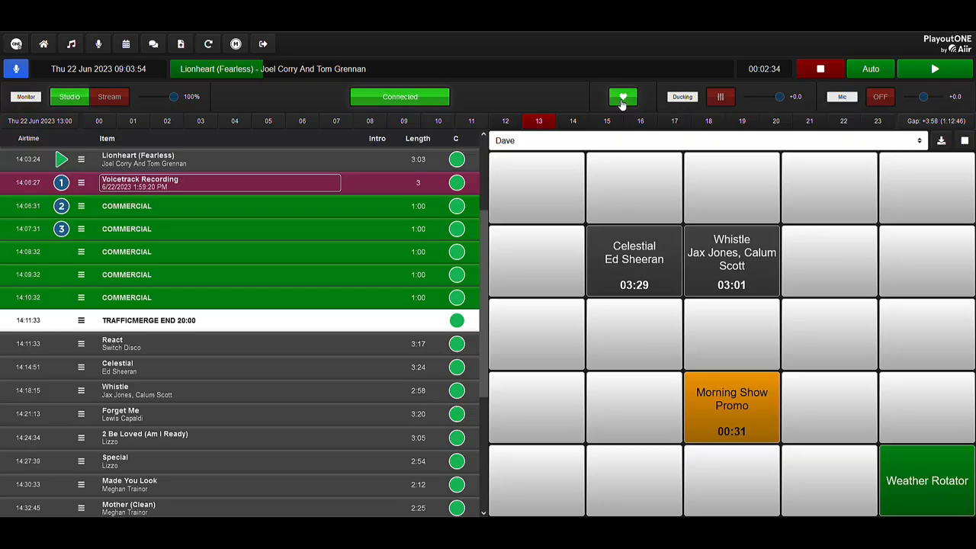